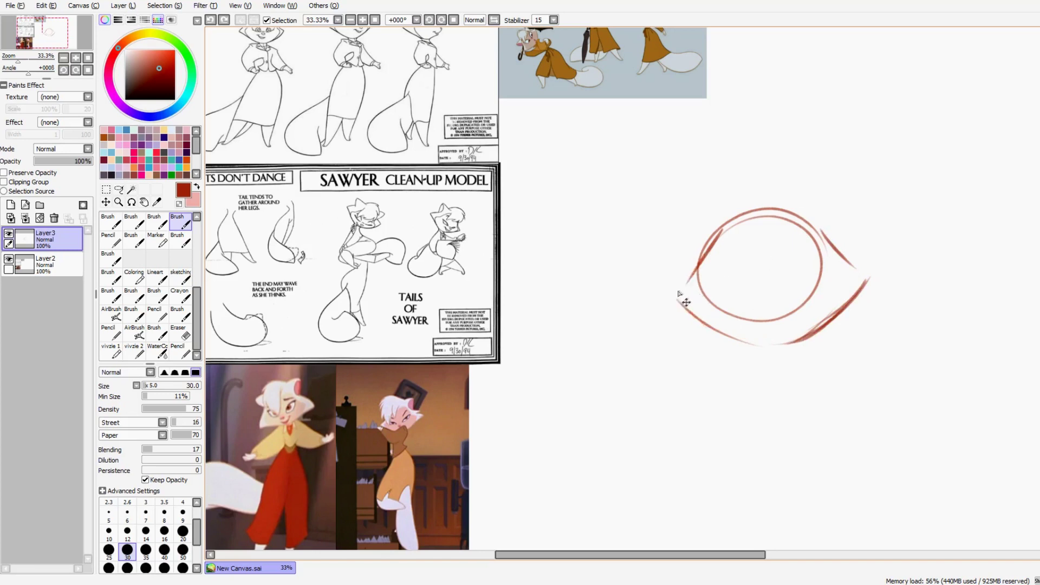
- Sketch the pointed cheek tufts and the chin line around the oval head guide
mouse_move(697, 264)
left_mouse_down()
mouse_move(666, 296)
mouse_move(715, 334)
left_mouse_up()
mouse_move(823, 238)
left_mouse_down()
mouse_move(873, 277)
mouse_move(797, 338)
left_mouse_up()
left_click_drag(878, 272, 843, 286)
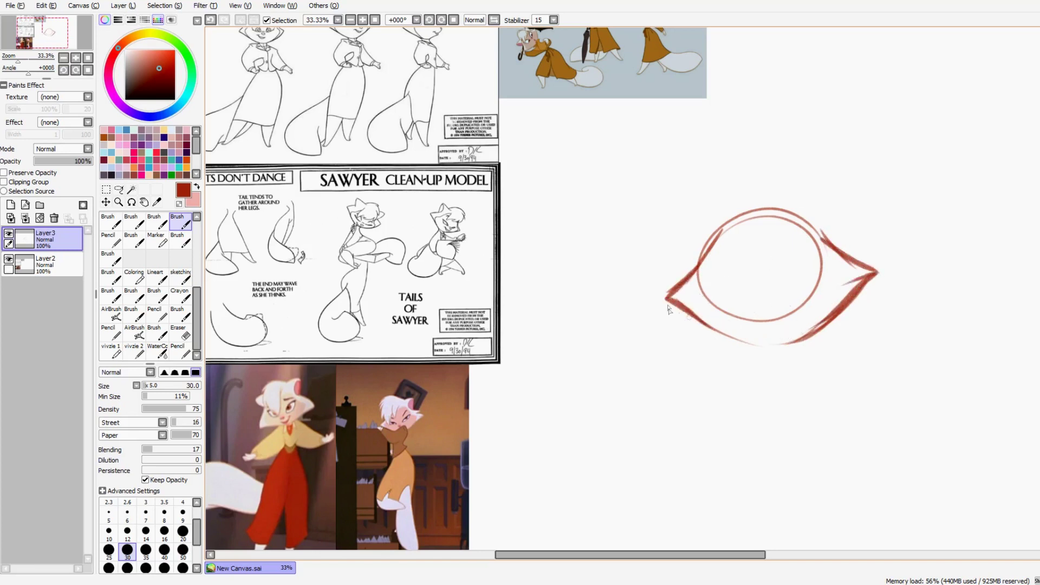
mouse_move(702, 326)
left_mouse_down()
mouse_move(791, 351)
mouse_move(825, 323)
left_mouse_up()
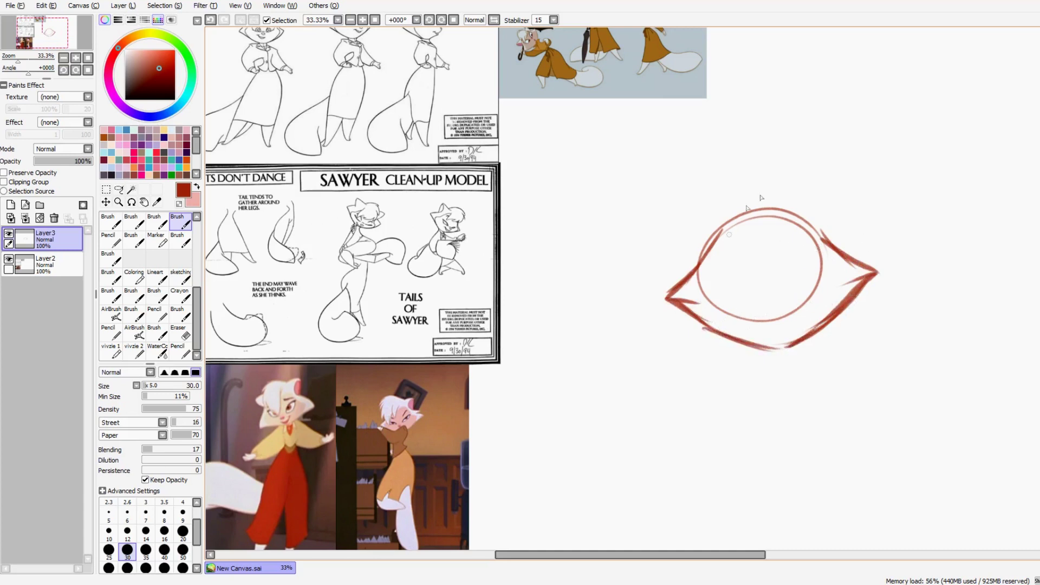
- Sketch a curved hair tuft on the crown and sweeping fringe strands over the forehead
mouse_move(780, 208)
left_mouse_down()
mouse_move(733, 178)
mouse_move(762, 212)
mouse_move(681, 266)
left_mouse_up()
mouse_move(715, 222)
left_mouse_down()
mouse_move(698, 239)
mouse_move(726, 295)
left_mouse_up()
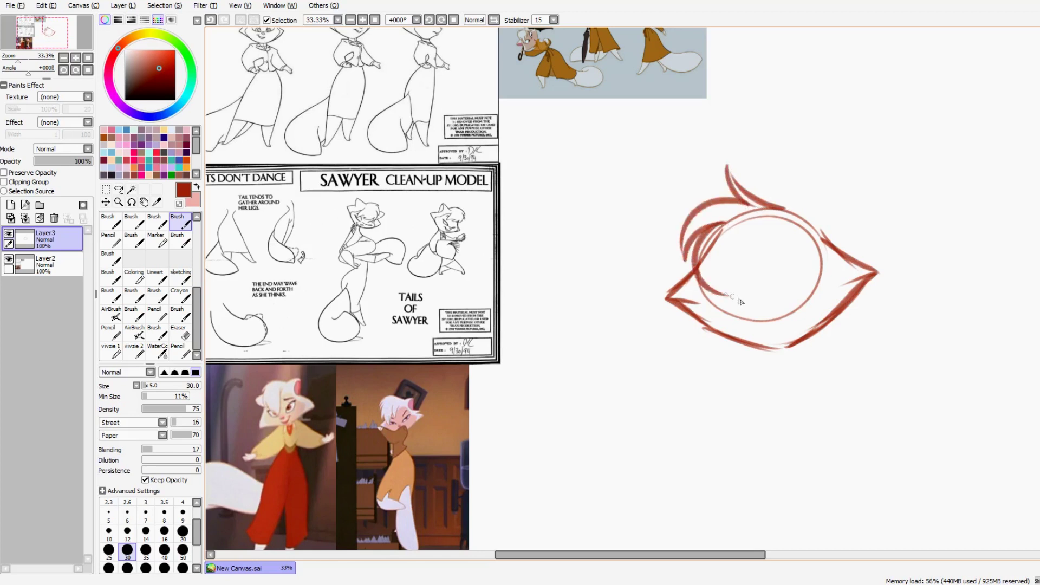
key("ctrl+z")
key("ctrl+z")
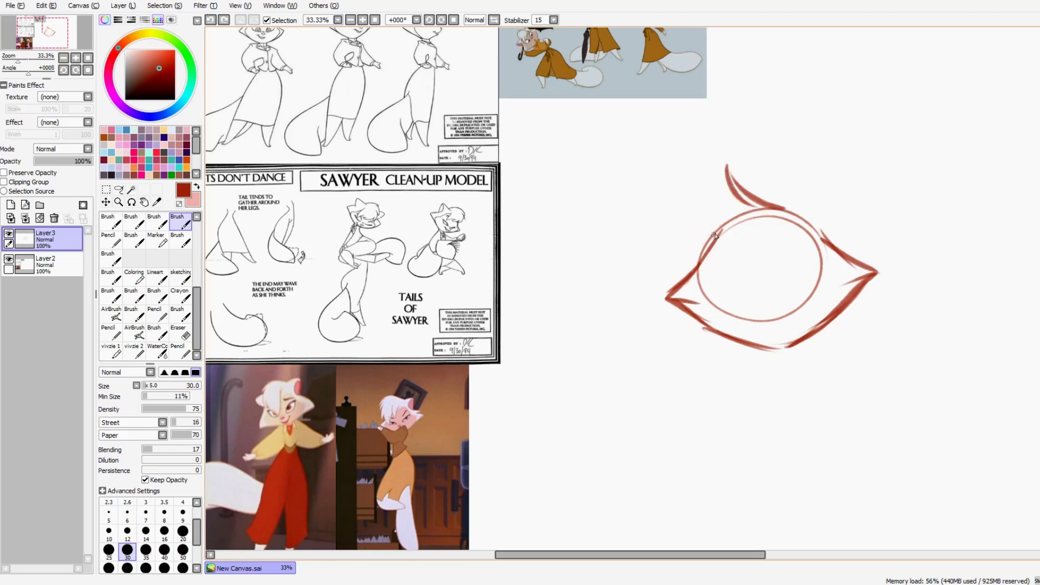
mouse_move(749, 208)
left_mouse_down()
mouse_move(704, 202)
mouse_move(682, 251)
left_mouse_up()
mouse_move(683, 247)
left_mouse_down()
mouse_move(721, 216)
mouse_move(683, 251)
mouse_move(684, 270)
left_mouse_up()
key("ctrl+z")
left_click_drag(710, 230, 691, 267)
mouse_move(707, 246)
left_mouse_down()
mouse_move(725, 291)
mouse_move(743, 241)
mouse_move(758, 251)
left_mouse_up()
- Sketch the top line of the head and two pointed ears
left_click_drag(771, 206, 837, 252)
mouse_move(786, 208)
left_mouse_down()
mouse_move(845, 155)
mouse_move(856, 209)
mouse_move(843, 252)
left_mouse_up()
left_click_drag(844, 159, 826, 239)
mouse_move(710, 202)
left_mouse_down()
mouse_move(670, 187)
mouse_move(681, 249)
left_mouse_up()
mouse_move(839, 252)
left_mouse_down()
mouse_move(835, 181)
mouse_move(829, 205)
mouse_move(845, 175)
mouse_move(860, 227)
mouse_move(850, 251)
left_mouse_up()
- Enlarge the eraser to size 120 and erase the rough outer lines of the larger ear
key("e")
left_click_drag(836, 165, 865, 147)
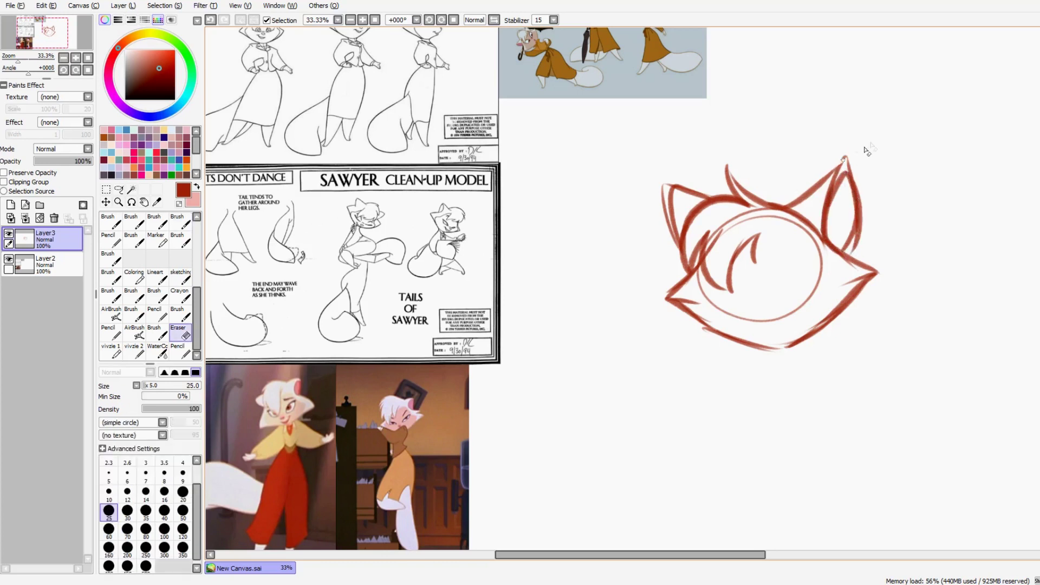
key("]")
key("]")
key("]")
key("]")
key("]")
key("]")
key("]")
key("]")
key("]")
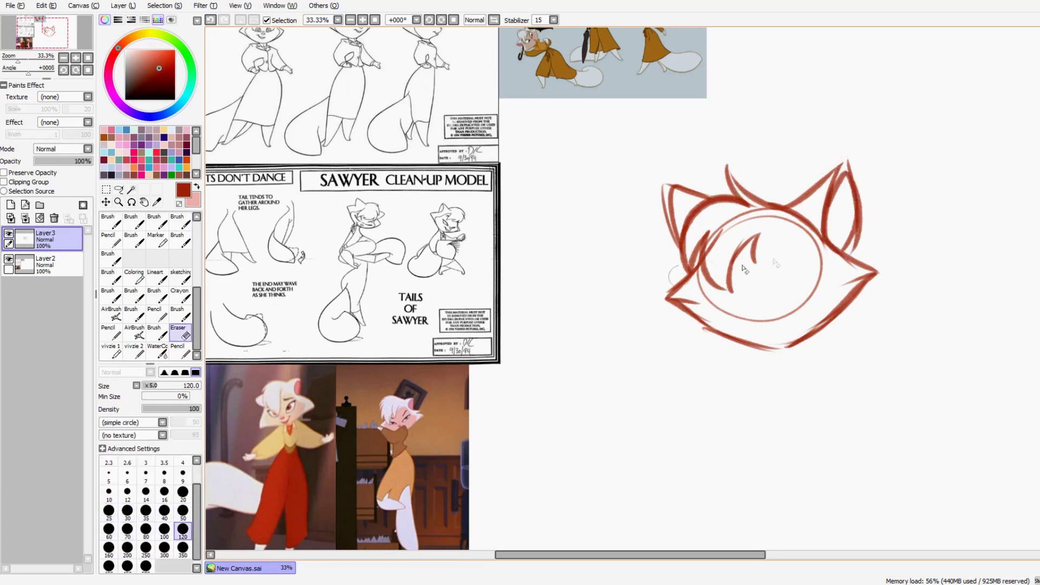
mouse_move(866, 190)
left_mouse_down()
mouse_move(851, 249)
mouse_move(860, 237)
mouse_move(838, 203)
mouse_move(836, 172)
mouse_move(825, 229)
mouse_move(844, 172)
mouse_move(816, 214)
mouse_move(829, 190)
mouse_move(836, 129)
mouse_move(844, 190)
mouse_move(838, 165)
mouse_move(847, 175)
mouse_move(849, 159)
mouse_move(834, 192)
mouse_move(850, 162)
mouse_move(860, 239)
left_mouse_up()
- Redraw the larger ear's outline with the size 30 brush, ending in a sharper tip
key("b")
key("e")
key("b")
key("ctrl+z")
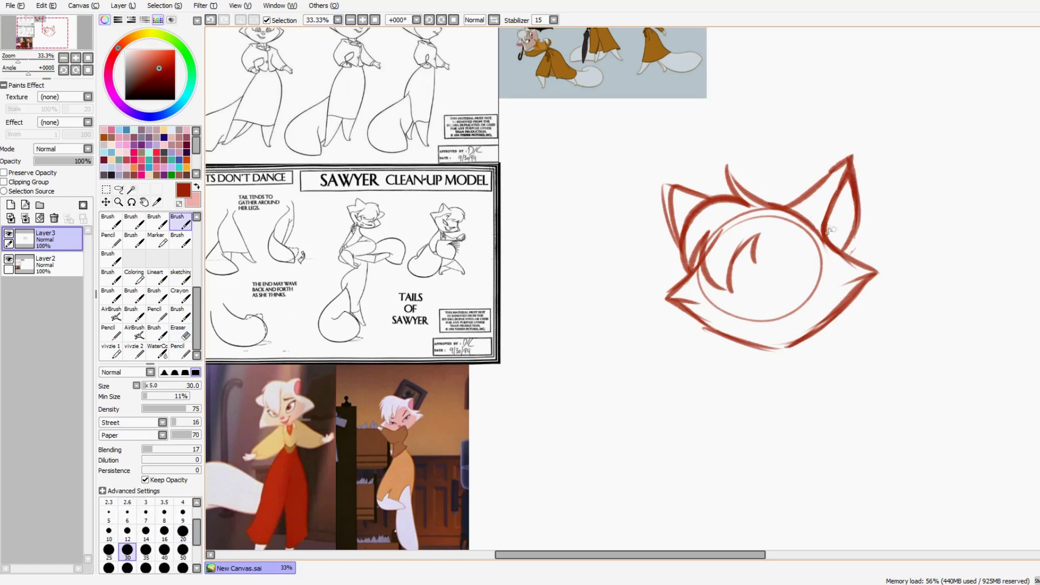
- Erase the upper part of the oval head guide and darken the lines of the crown and ears
mouse_move(680, 238)
left_mouse_down()
mouse_move(667, 189)
mouse_move(719, 203)
mouse_move(762, 259)
mouse_move(757, 308)
mouse_move(719, 228)
mouse_move(717, 247)
mouse_move(790, 227)
mouse_move(745, 228)
mouse_move(809, 220)
mouse_move(782, 225)
mouse_move(808, 259)
mouse_move(810, 228)
mouse_move(813, 264)
mouse_move(743, 193)
mouse_move(804, 215)
left_mouse_up()
key("e")
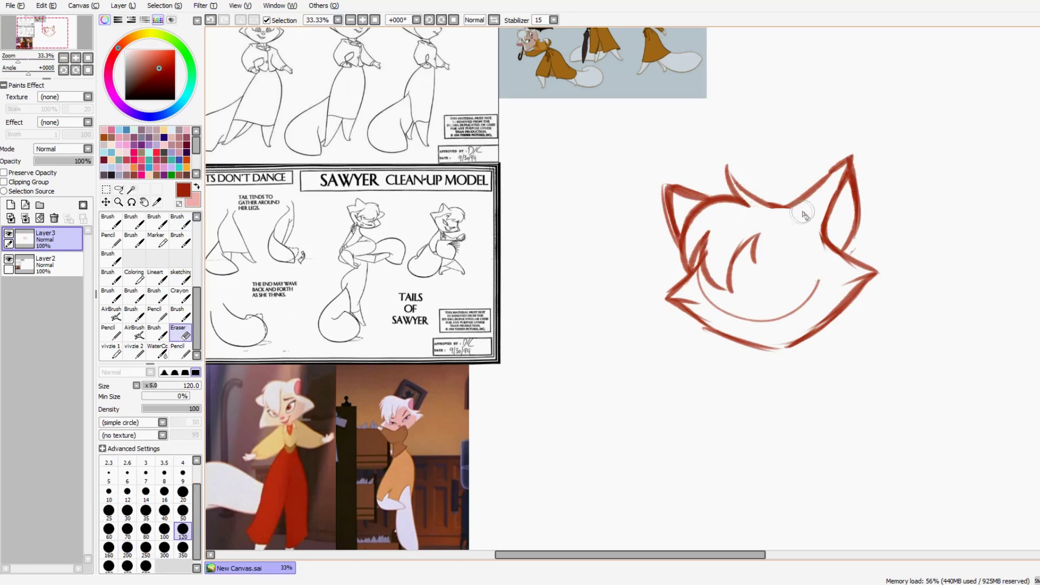
key("b")
mouse_move(729, 171)
left_mouse_down()
mouse_move(794, 205)
mouse_move(765, 202)
mouse_move(810, 198)
mouse_move(792, 201)
mouse_move(861, 169)
left_mouse_up()
mouse_move(837, 253)
left_mouse_down()
mouse_move(878, 278)
mouse_move(832, 287)
left_mouse_up()
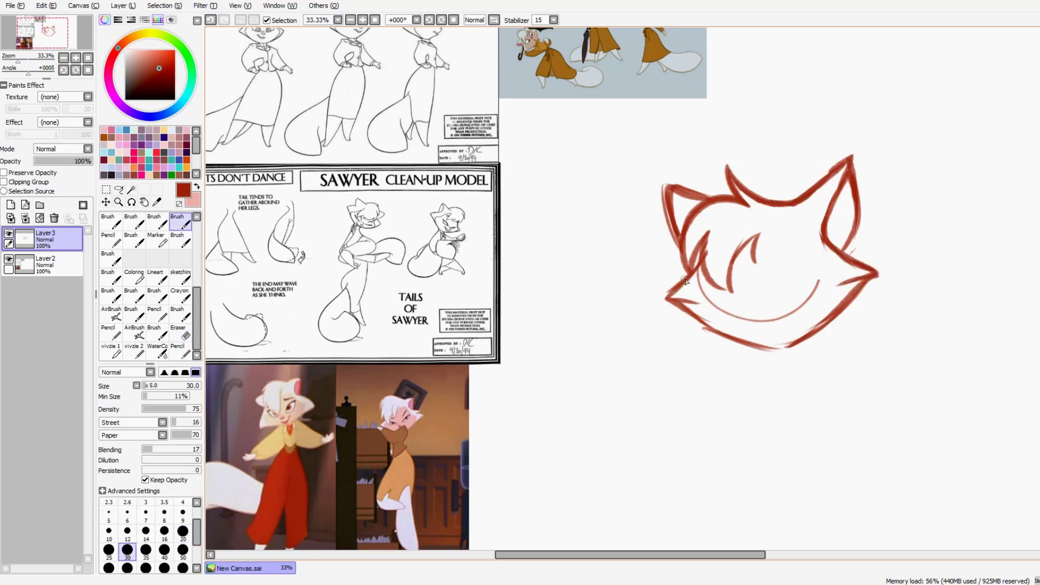
- Add another upswept strand to the middle of the fringe
left_click_drag(757, 263, 784, 229)
key("ctrl+z")
left_click_drag(755, 263, 780, 230)
- Erase the overlapping lines under the hair tuft and rework where the hair joins it
key("e")
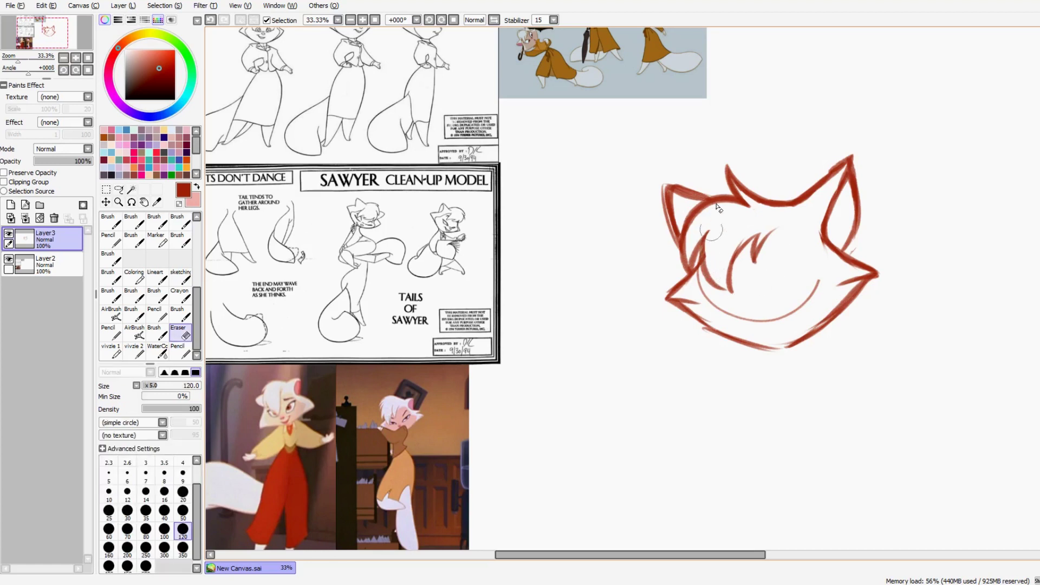
left_click_drag(728, 212, 780, 209)
key("b")
mouse_move(704, 206)
left_mouse_down()
mouse_move(741, 192)
mouse_move(796, 204)
left_mouse_up()
key("ctrl+z")
key("ctrl+z")
key("e")
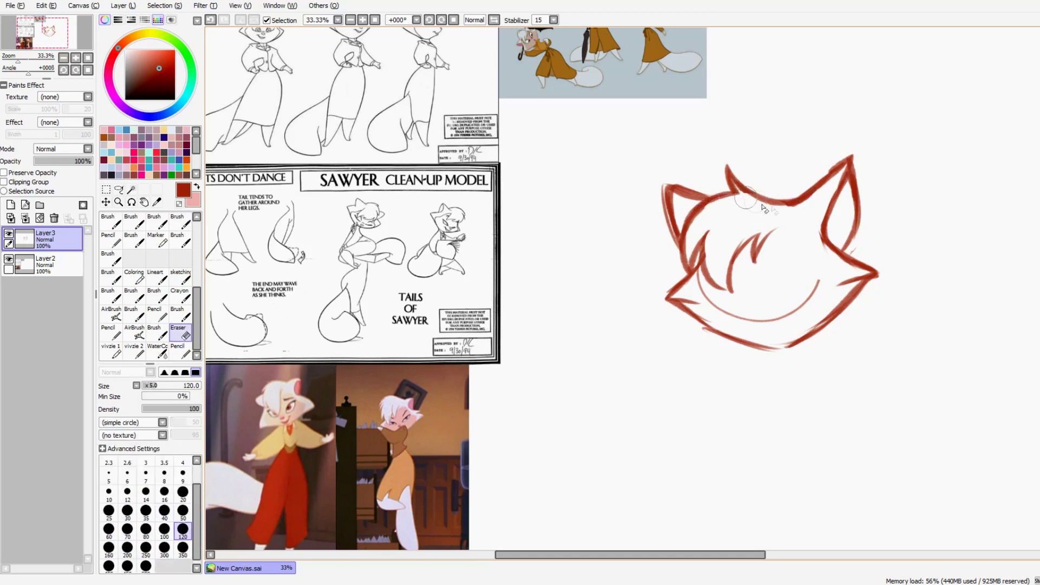
- Redraw the crown line as a clean curve from the hair tuft up to the larger ear's tip
key("b")
left_click_drag(738, 186, 817, 190)
key("e")
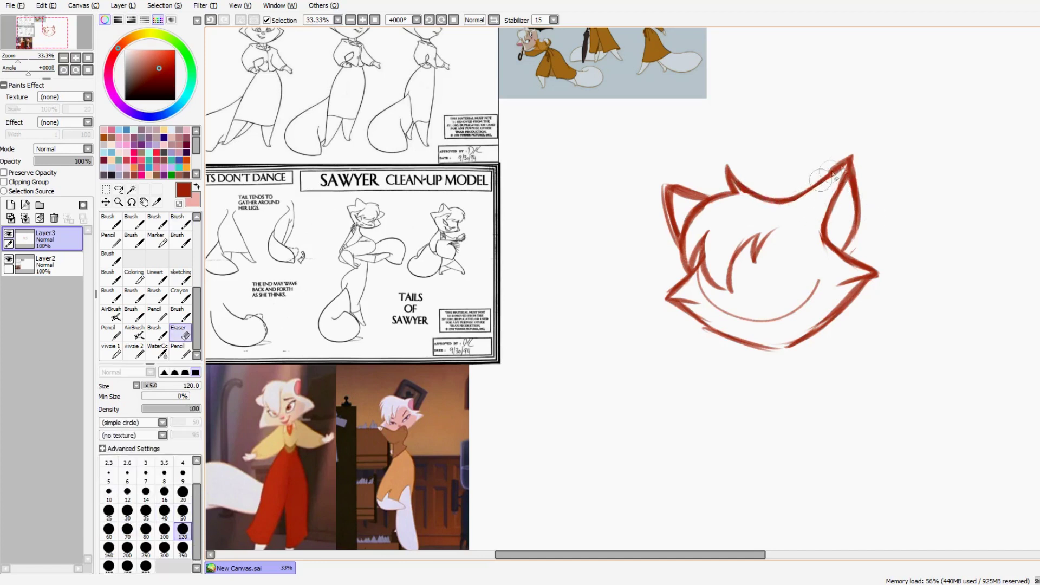
key("b")
key("ctrl+z")
key("ctrl+z")
mouse_move(785, 202)
left_mouse_down()
mouse_move(846, 164)
mouse_move(832, 191)
mouse_move(784, 202)
mouse_move(851, 160)
left_mouse_up()
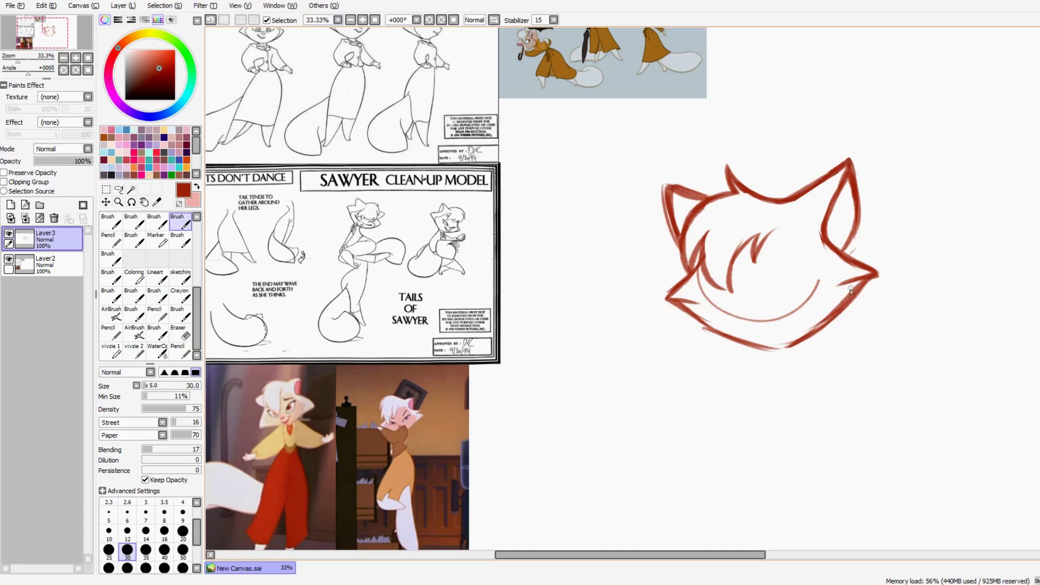
- Create a new layer above the head sketch and draw the arched upper lid of the larger eye
key("ctrl+shift+n")
mouse_move(770, 281)
left_mouse_down()
mouse_move(804, 242)
mouse_move(773, 286)
mouse_move(787, 247)
mouse_move(822, 271)
mouse_move(817, 245)
mouse_move(769, 278)
mouse_move(717, 265)
mouse_move(745, 283)
left_mouse_up()
key("ctrl+z")
key("ctrl+z")
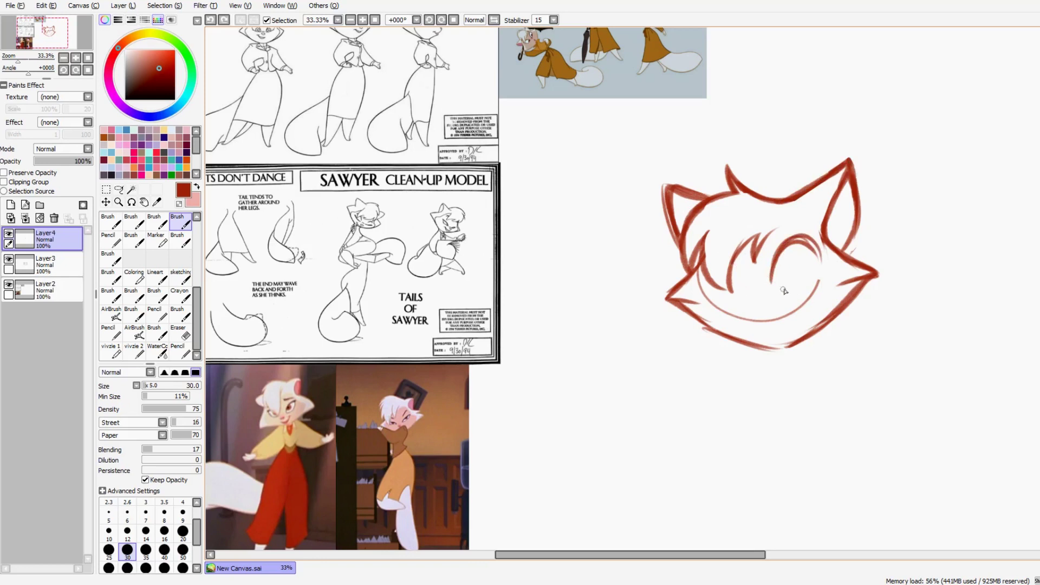
- Erase the middle fringe strands on Layer3 and redraw them shorter and higher
left_click(59, 266)
key("e")
mouse_move(731, 289)
left_mouse_down()
mouse_move(738, 255)
mouse_move(717, 290)
mouse_move(705, 248)
mouse_move(717, 260)
mouse_move(714, 227)
mouse_move(747, 234)
mouse_move(759, 254)
mouse_move(775, 213)
left_mouse_up()
key("b")
mouse_move(706, 235)
left_mouse_down()
mouse_move(724, 276)
mouse_move(749, 227)
mouse_move(739, 248)
mouse_move(762, 234)
left_mouse_up()
- Thicken the larger eye's upper lid on Layer4 and block in its outer corner
left_click(64, 244)
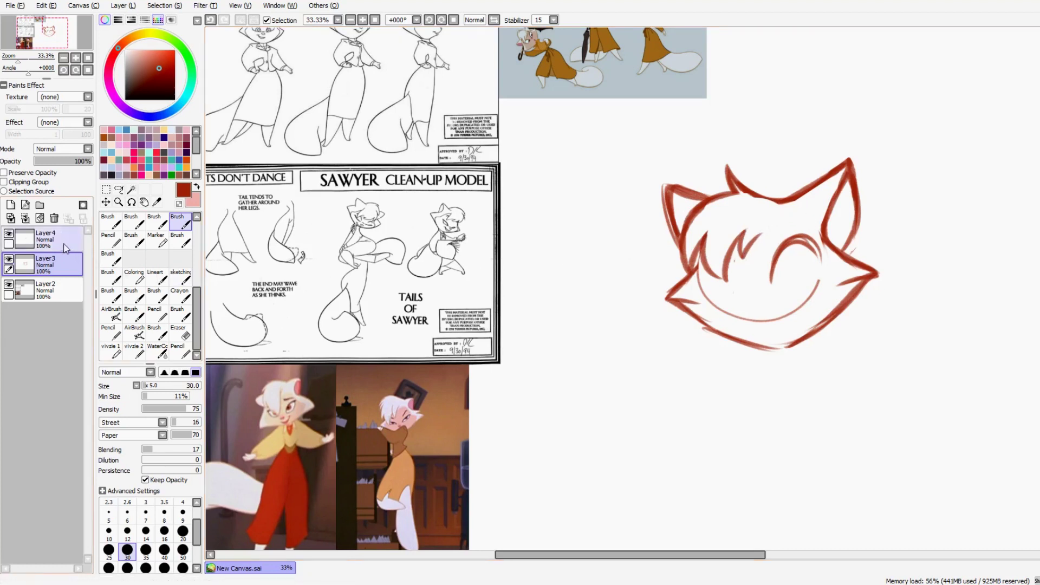
mouse_move(826, 260)
left_mouse_down()
mouse_move(841, 243)
mouse_move(824, 263)
left_mouse_up()
key("ctrl+z")
mouse_move(801, 231)
left_mouse_down()
mouse_move(780, 254)
mouse_move(823, 253)
mouse_move(822, 261)
mouse_move(798, 239)
mouse_move(818, 261)
left_mouse_up()
mouse_move(813, 253)
left_mouse_down()
mouse_move(826, 265)
mouse_move(789, 232)
mouse_move(771, 278)
left_mouse_up()
key("ctrl+z")
key("ctrl+z")
key("ctrl+z")
mouse_move(792, 233)
left_mouse_down()
mouse_move(770, 283)
mouse_move(804, 236)
left_mouse_up()
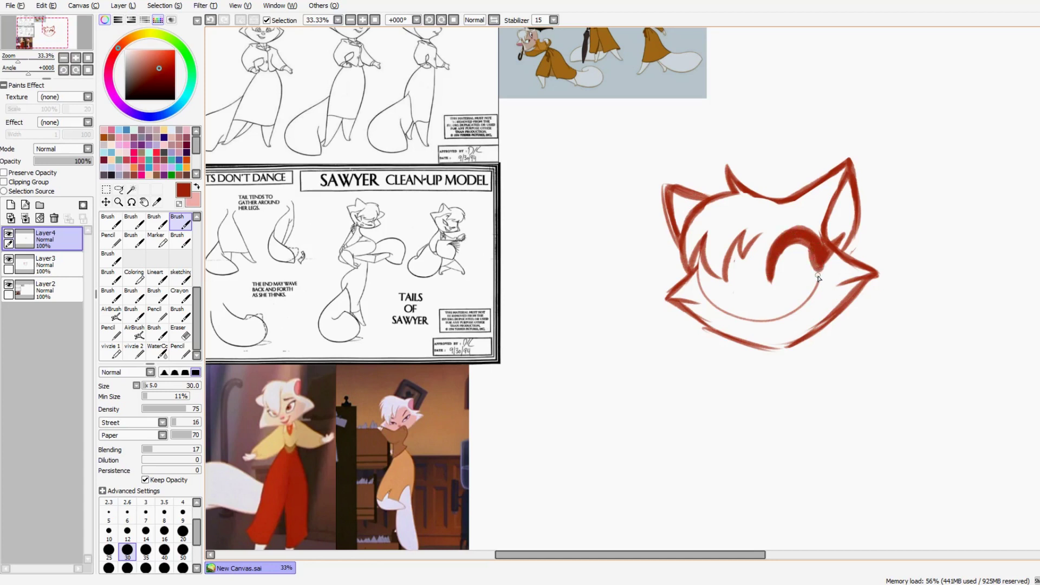
- Rework the larger eye's outer corner and draw its curved lower lid
key("ctrl+z")
mouse_move(783, 252)
left_mouse_down()
mouse_move(827, 274)
mouse_move(813, 248)
left_mouse_up()
key("ctrl+z")
left_click_drag(789, 291, 821, 275)
key("ctrl+z")
key("ctrl+z")
key("ctrl+z")
key("ctrl+z")
- Draw the smaller eye's upper lid and pupil, and fill in the larger eye's pupil
left_click_drag(732, 253, 744, 281)
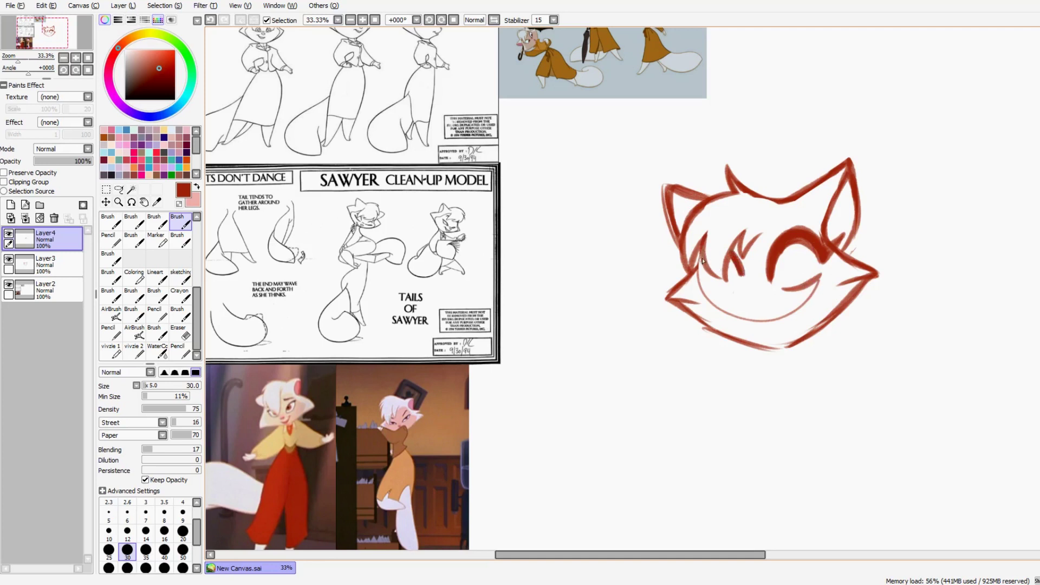
key("ctrl+z")
left_click_drag(733, 258, 743, 276)
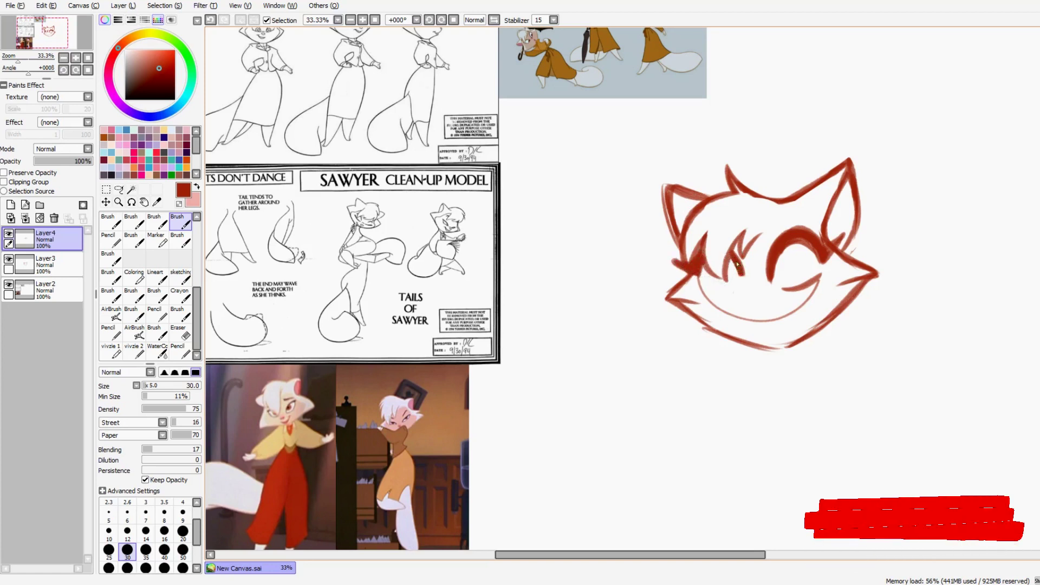
left_click_drag(731, 259, 738, 277)
left_click_drag(811, 246, 817, 265)
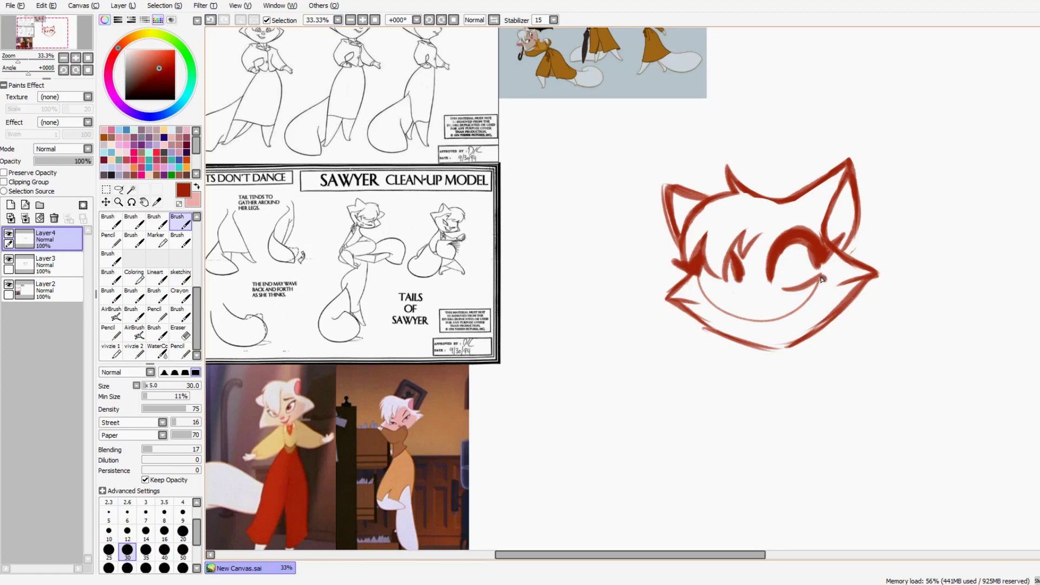
- Draw the smaller eye's lower lid and a small nose between the cheeks
left_click_drag(700, 280, 727, 291)
left_click_drag(731, 320, 773, 341)
key("ctrl+z")
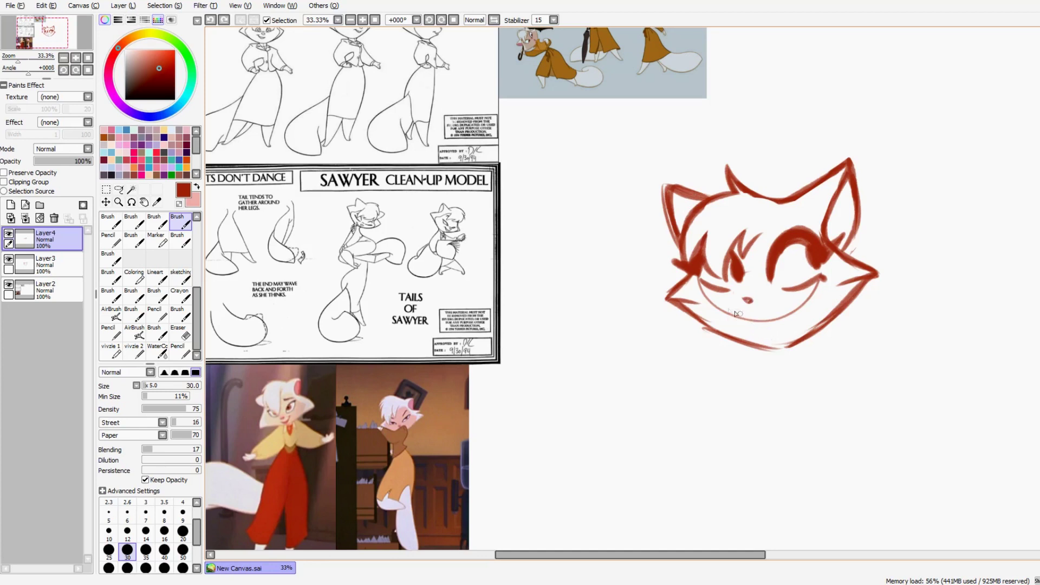
- Erase the remaining lower arc of the oval head guide on Layer3
key("e")
mouse_move(703, 290)
left_mouse_down()
mouse_move(731, 312)
mouse_move(793, 317)
mouse_move(818, 297)
mouse_move(805, 302)
left_mouse_up()
left_click(49, 265)
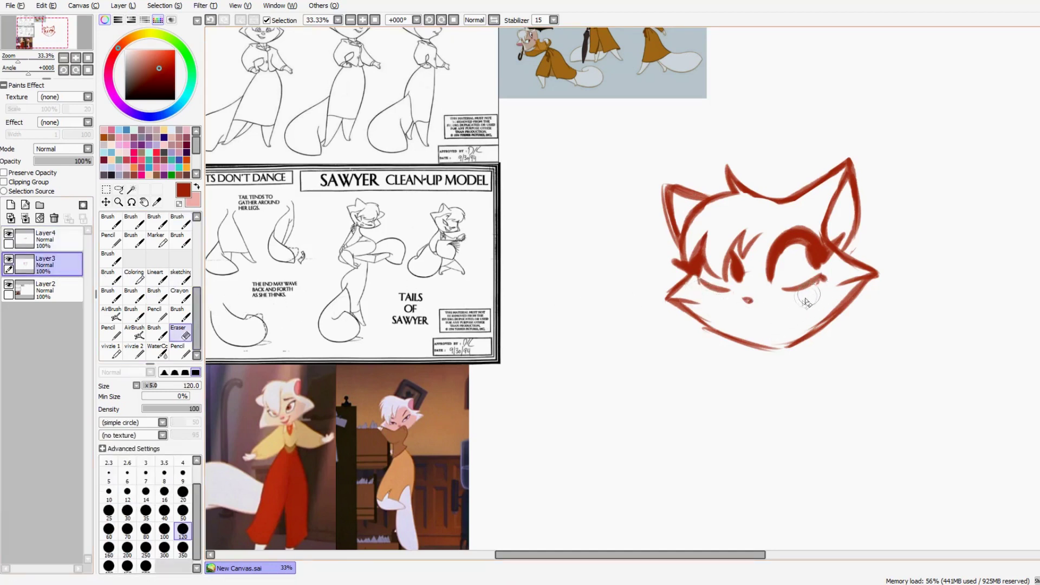
- Erase small highlights in both eyes on Layer4 and return to the size 30 brush
left_click(59, 239)
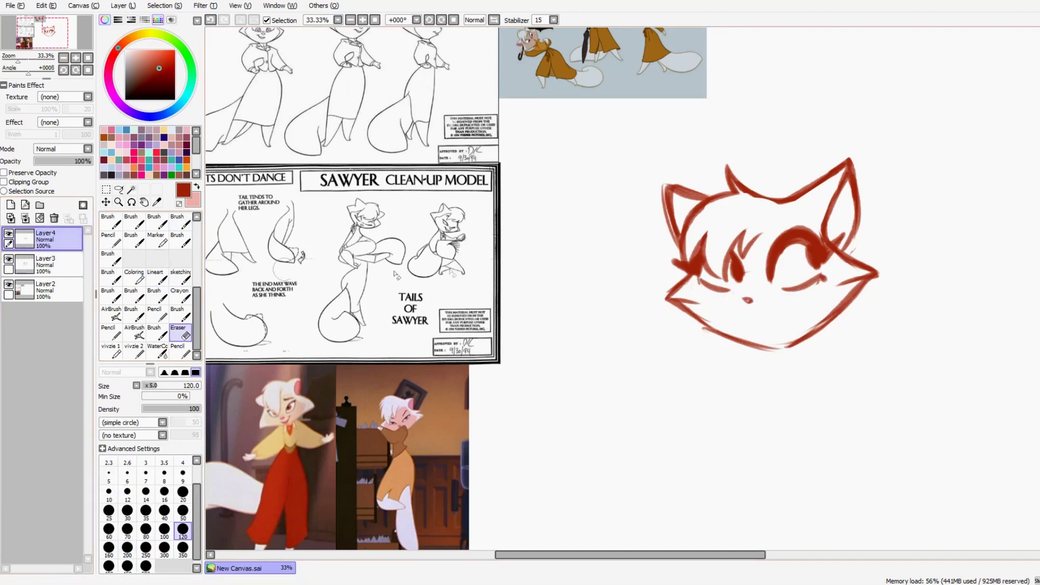
mouse_move(684, 277)
left_mouse_down()
mouse_move(682, 263)
mouse_move(705, 254)
mouse_move(729, 259)
mouse_move(750, 282)
mouse_move(723, 265)
left_mouse_up()
left_click(177, 221)
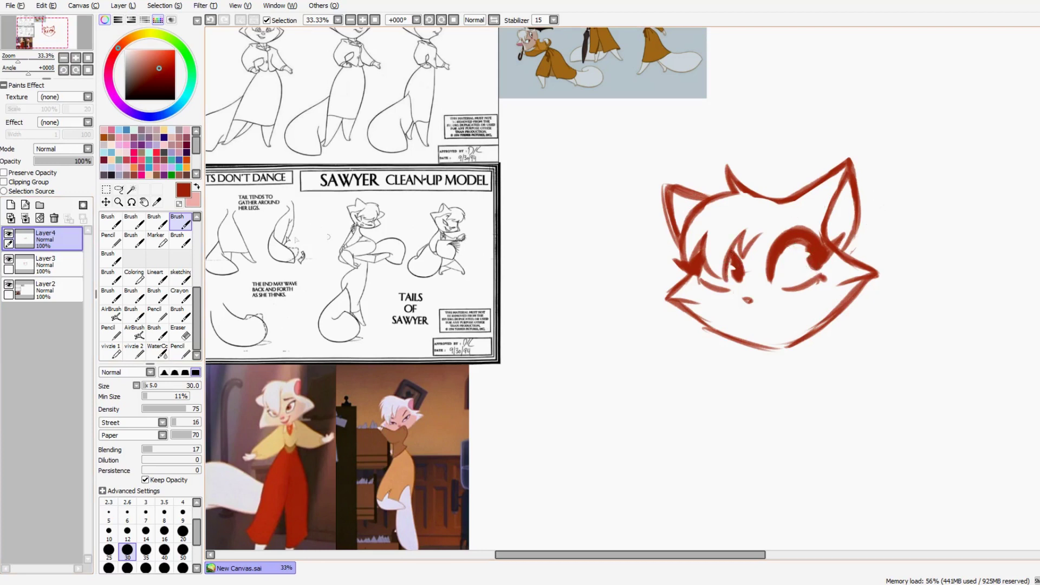
- Transform the eyes and nose on Layer4, slightly rotating and resizing them to fit the head
key("ctrl+t")
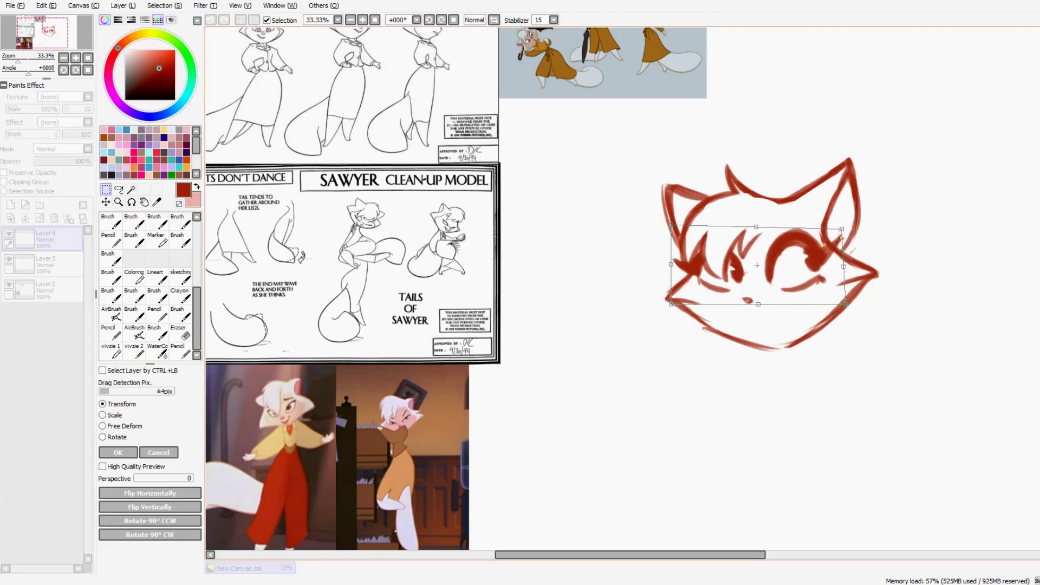
left_click_drag(843, 305, 861, 275)
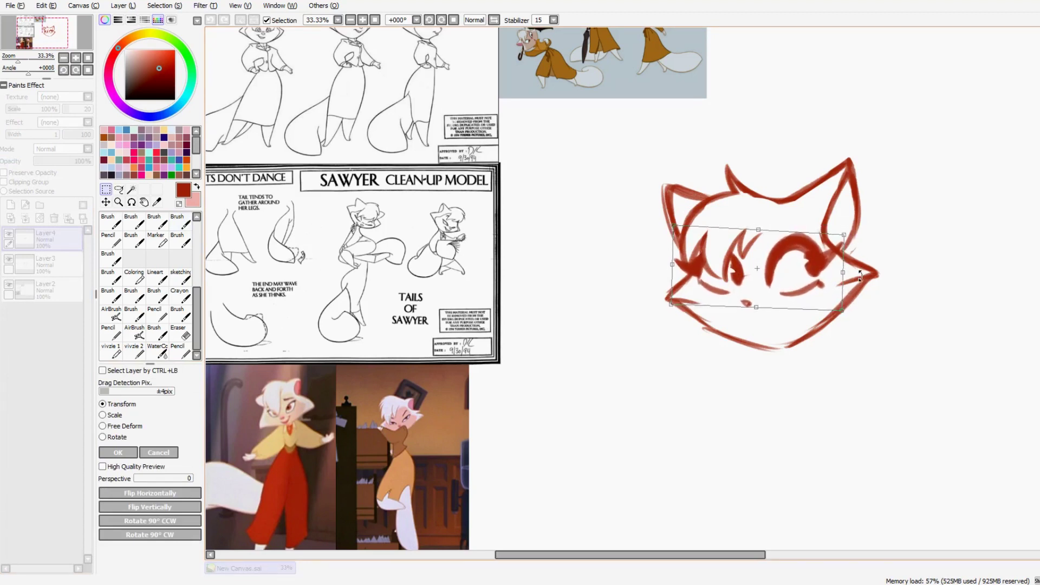
left_click_drag(757, 307, 759, 310)
left_click_drag(817, 272, 840, 271)
left_click_drag(841, 235, 839, 238)
left_click(121, 452)
- Erase the fringe line overlapping the smaller eye on Layer3
left_click(59, 265)
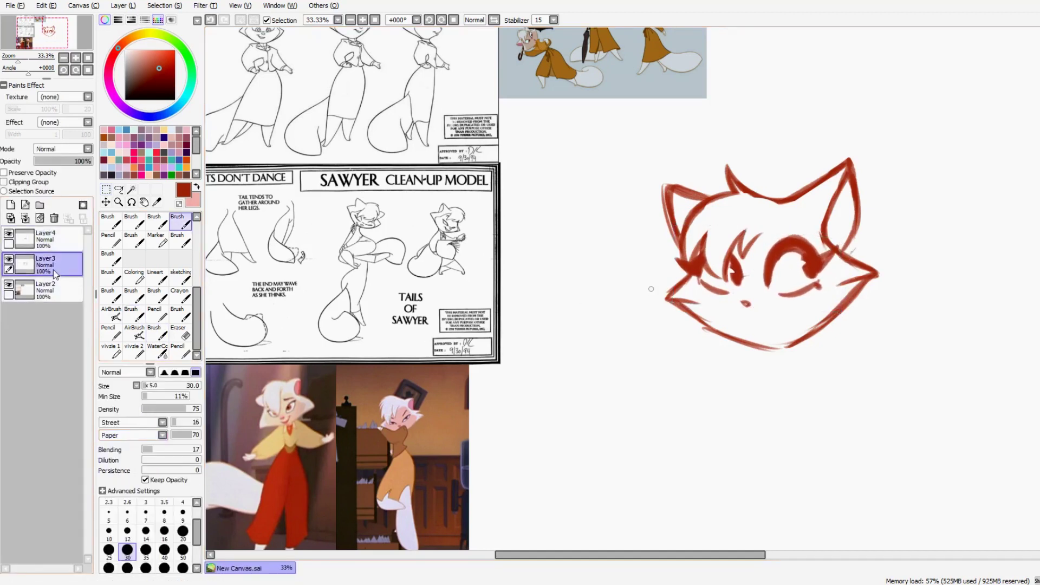
key("e")
mouse_move(727, 281)
left_mouse_down()
mouse_move(730, 246)
mouse_move(723, 277)
left_mouse_up()
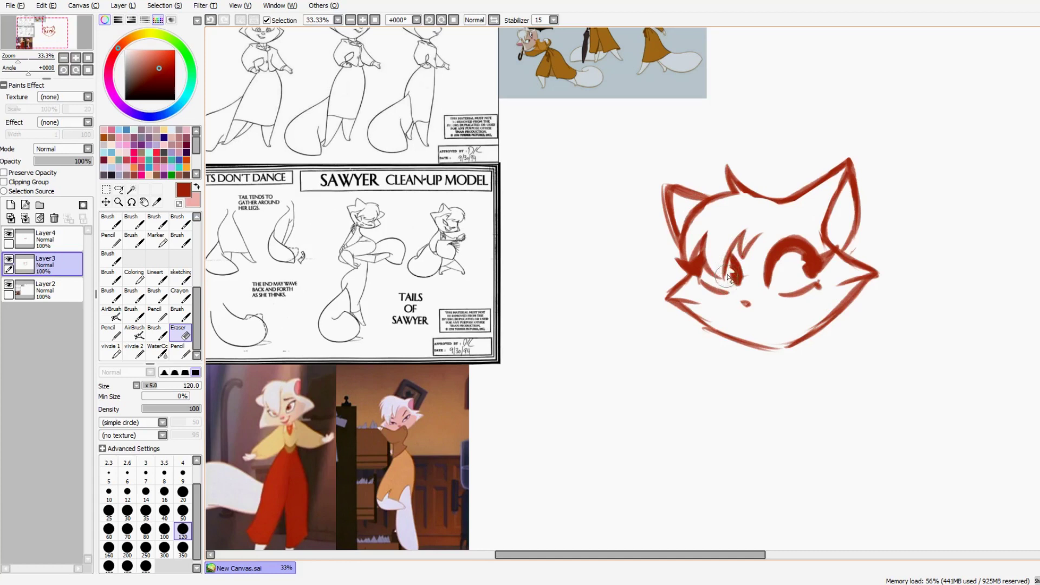
- Draw a short curved eyebrow above the larger eye on Layer4
left_click(60, 246)
key("b")
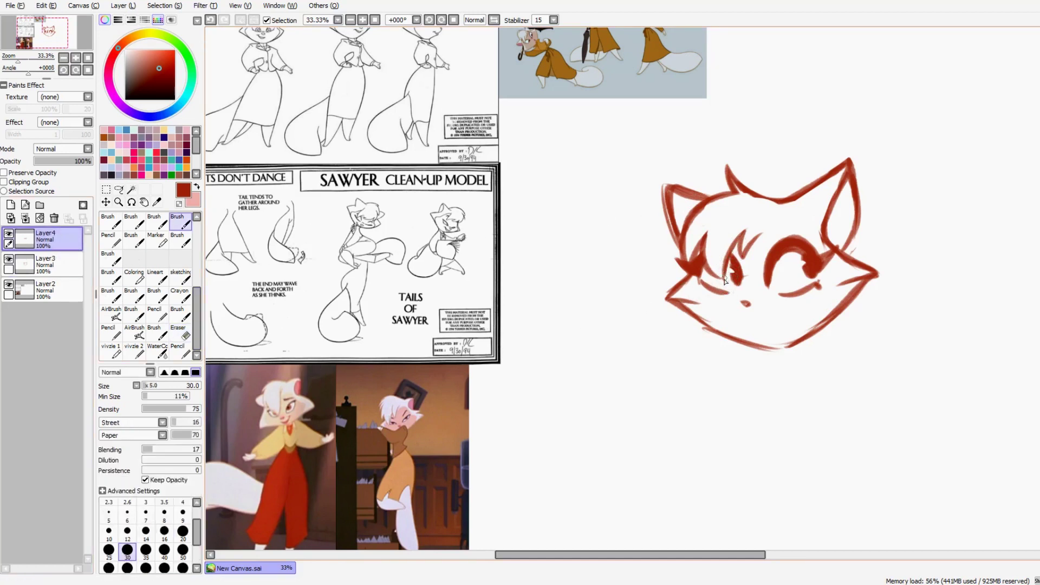
mouse_move(700, 283)
left_mouse_down()
mouse_move(740, 301)
mouse_move(733, 294)
left_mouse_up()
key("ctrl+z")
left_click_drag(768, 227, 801, 236)
left_click_drag(724, 239, 707, 247)
key("ctrl+z")
left_click_drag(768, 224, 789, 236)
left_click(66, 267)
left_click(181, 333)
left_click_drag(837, 263, 836, 304)
mouse_move(685, 287)
left_mouse_down()
mouse_move(676, 309)
mouse_move(705, 325)
left_mouse_up()
key("b")
key("ctrl+z")
mouse_move(689, 273)
left_mouse_down()
mouse_move(643, 318)
mouse_move(674, 310)
left_mouse_up()
key("ctrl+z")
mouse_move(689, 273)
left_mouse_down()
mouse_move(644, 320)
mouse_move(667, 310)
mouse_move(702, 331)
left_mouse_up()
key("ctrl+z")
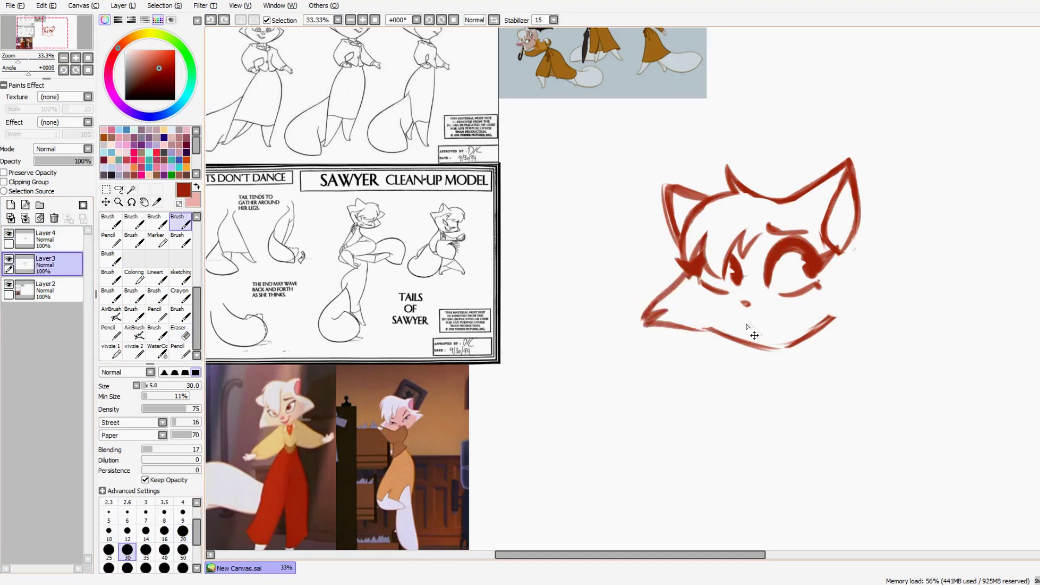
key("ctrl+z")
key("ctrl+z")
key("ctrl+z")
left_click_drag(687, 278, 710, 328)
left_click_drag(830, 252, 837, 317)
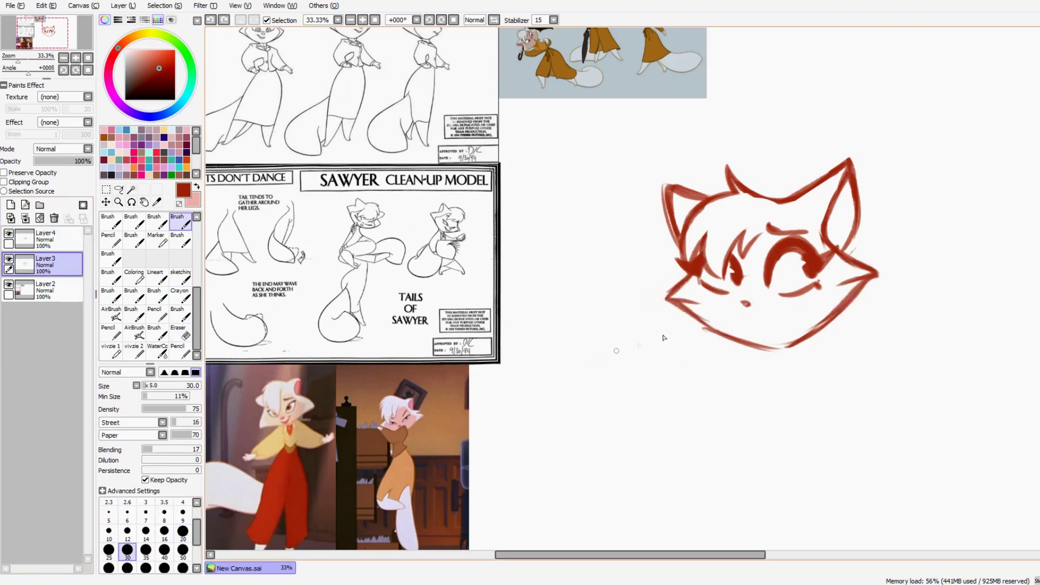
- Lasso the cheek tuft below the larger ear on Layer3 and stretch it slightly outward
key("a")
mouse_move(849, 250)
left_mouse_down()
mouse_move(878, 317)
mouse_move(890, 284)
left_mouse_up()
key("ctrl+t")
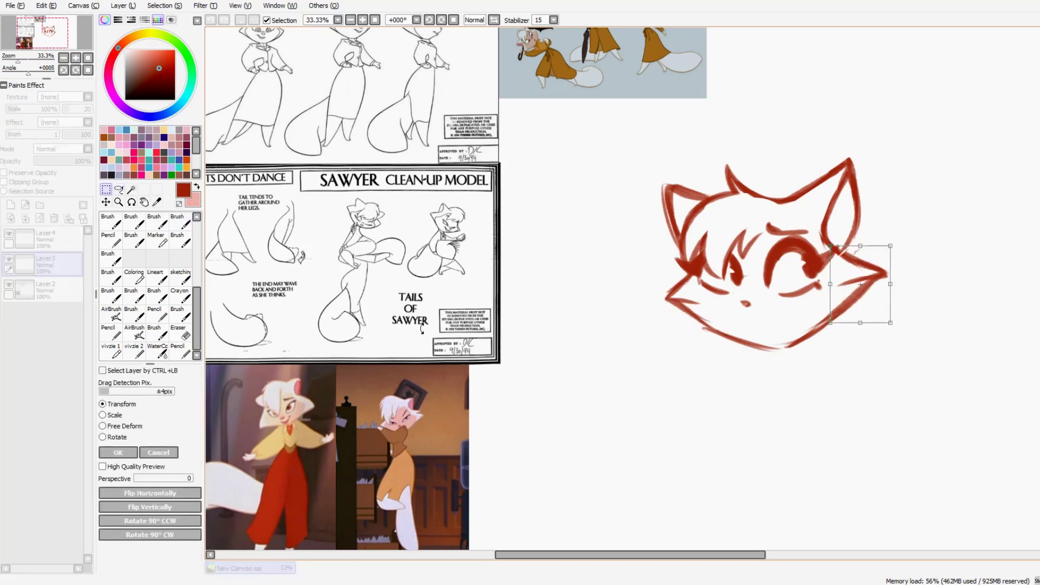
left_click(127, 452)
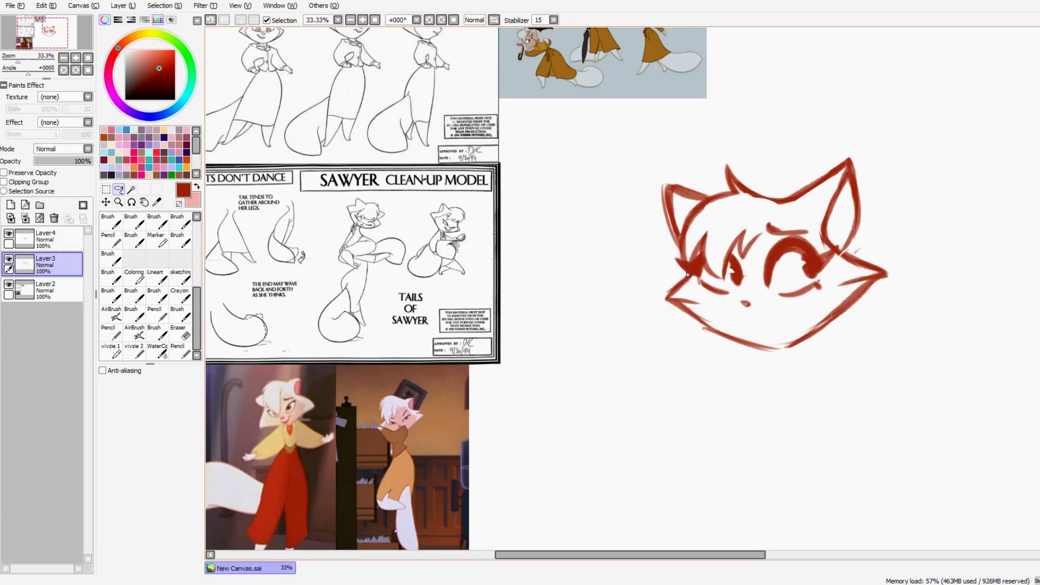
- Lasso the cheek tuft on the smaller eye's side and stretch it slightly outward
left_click_drag(676, 341, 669, 272)
key("ctrl+t")
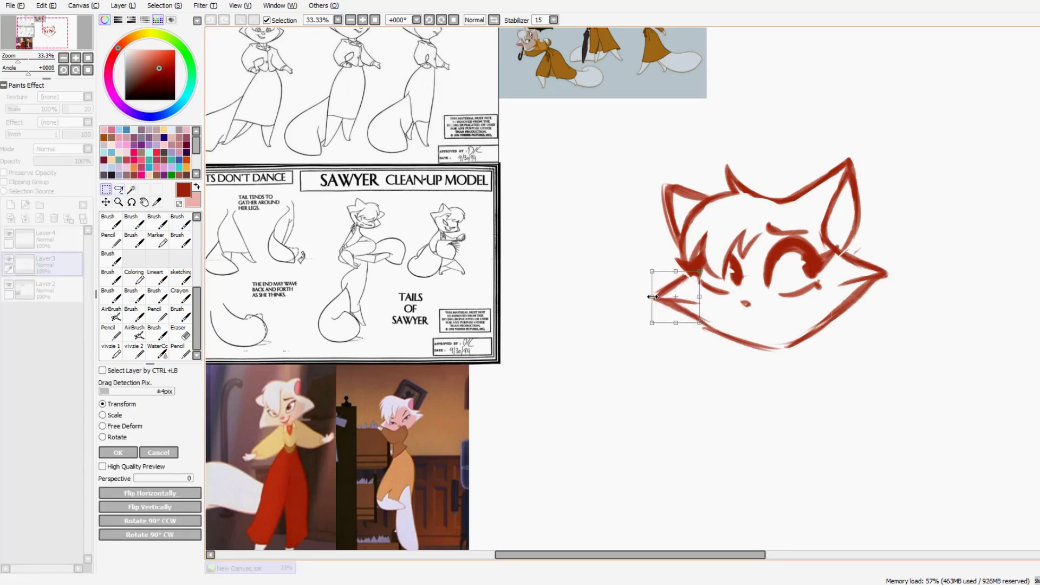
left_click(118, 452)
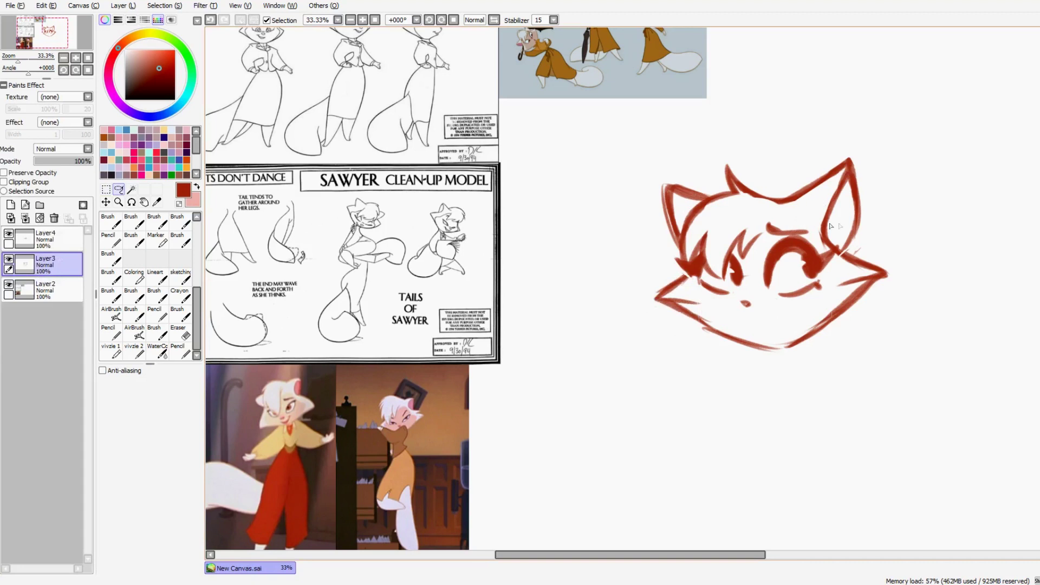
- Lasso the top of the head with the larger ear on Layer3 and stretch it slightly upward
left_click_drag(818, 208, 685, 217)
key("ctrl+t")
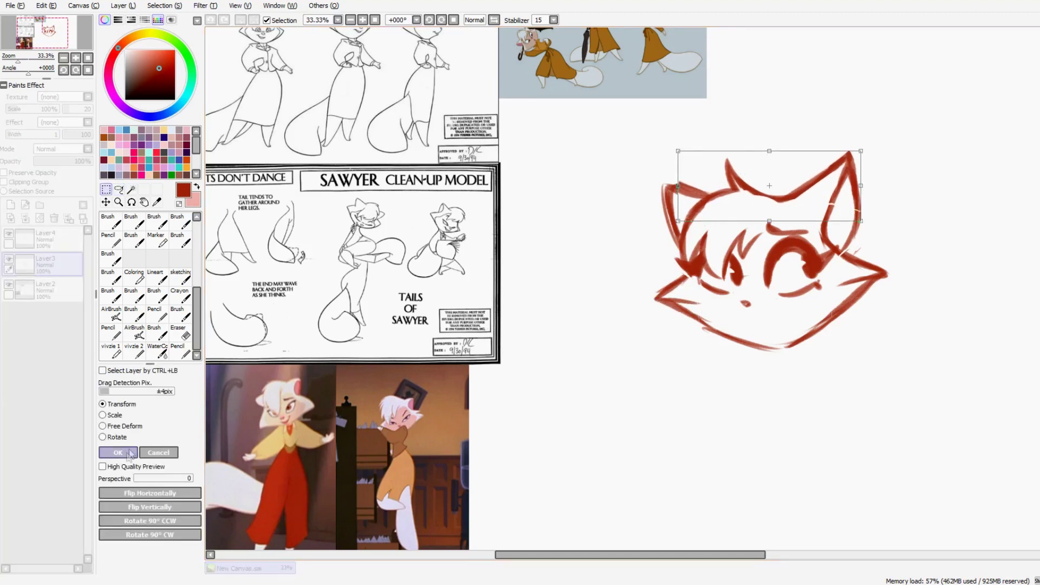
key("Return")
- Cut out the lassoed larger ear and redraw it with a longer, outward-slanting upper edge and pointed tip
mouse_move(852, 252)
left_mouse_down()
mouse_move(803, 224)
mouse_move(872, 147)
mouse_move(885, 243)
mouse_move(867, 253)
left_mouse_up()
key("ctrl+x")
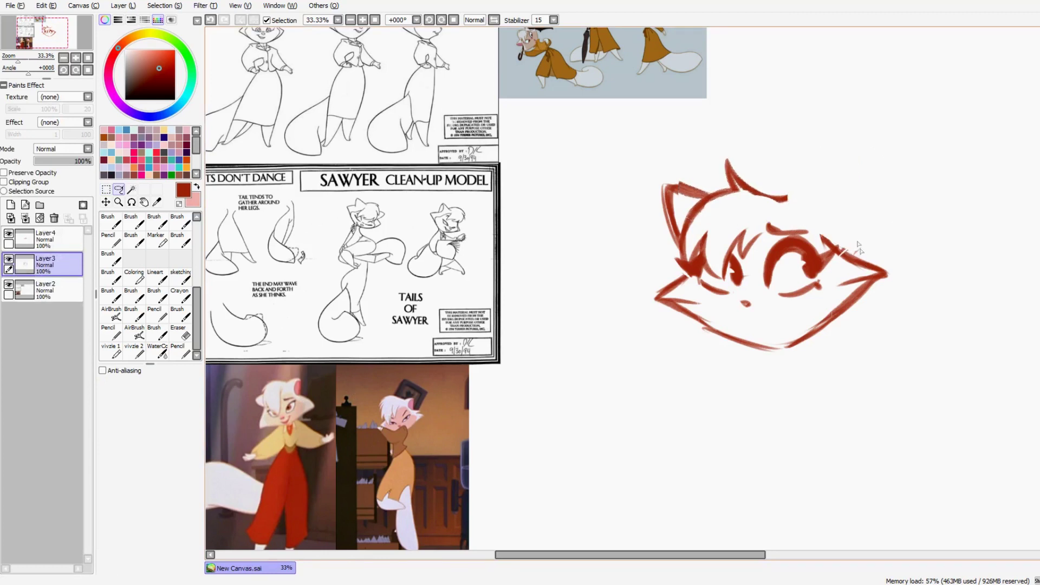
key("b")
mouse_move(788, 200)
left_mouse_down()
mouse_move(860, 169)
mouse_move(842, 247)
mouse_move(861, 177)
mouse_move(820, 224)
mouse_move(830, 246)
mouse_move(861, 169)
left_mouse_up()
key("ctrl+z")
mouse_move(860, 169)
left_mouse_down()
mouse_move(854, 232)
mouse_move(848, 189)
mouse_move(859, 170)
mouse_move(784, 200)
left_mouse_up()
left_click_drag(784, 199, 846, 177)
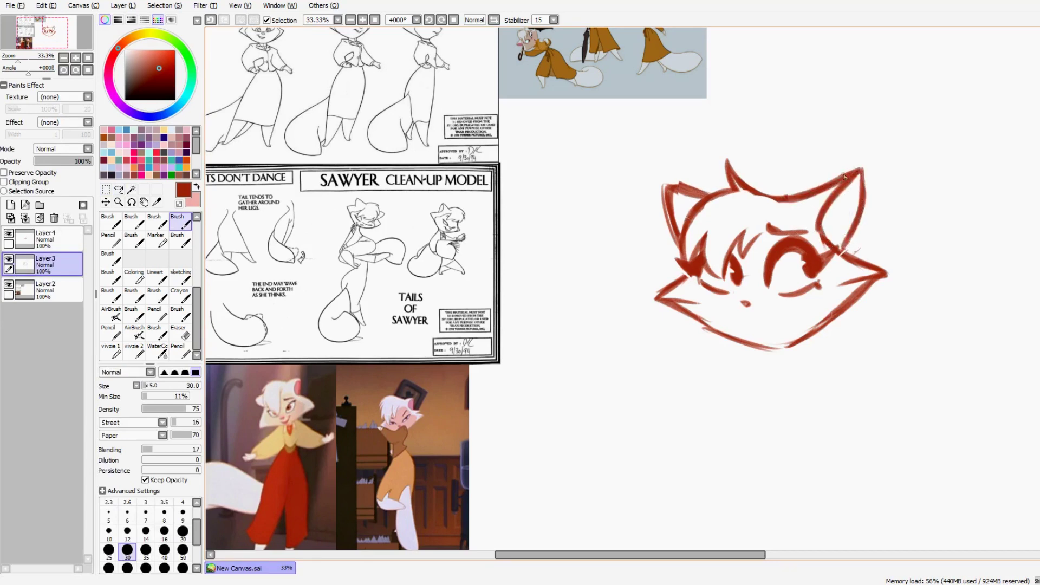
- Erase the smaller ear's rough upper edge and redraw it as a cleaner, narrower point
key("e")
mouse_move(668, 178)
left_mouse_down()
mouse_move(717, 189)
mouse_move(663, 176)
mouse_move(677, 246)
mouse_move(660, 180)
mouse_move(716, 198)
left_mouse_up()
key("b")
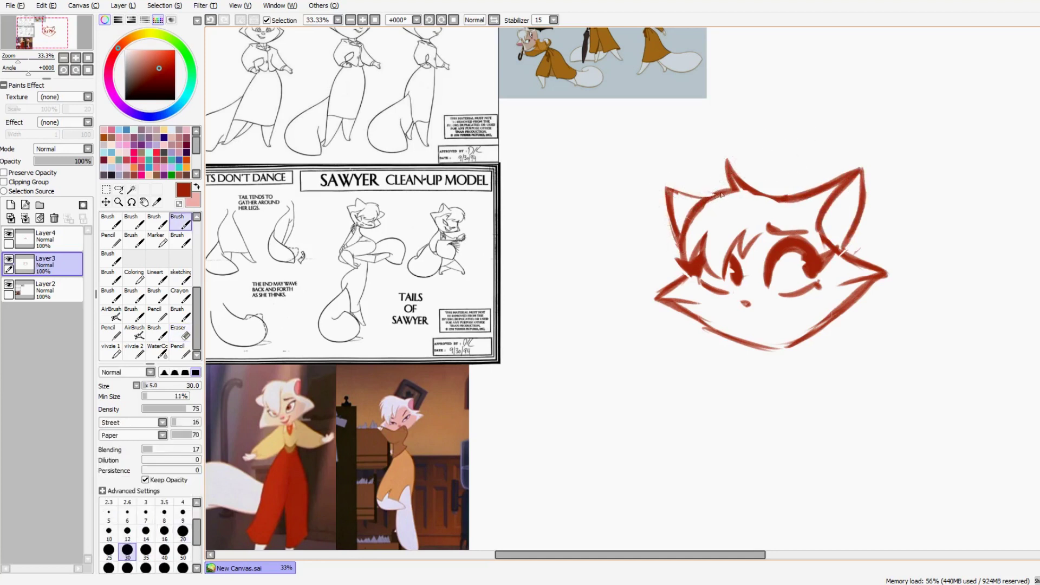
left_click_drag(671, 189, 703, 201)
- Touch up the larger ear's inner side and erase the excess line around its tip
mouse_move(823, 214)
left_mouse_down()
mouse_move(853, 182)
mouse_move(848, 208)
left_mouse_up()
key("e")
left_click_drag(833, 173, 866, 165)
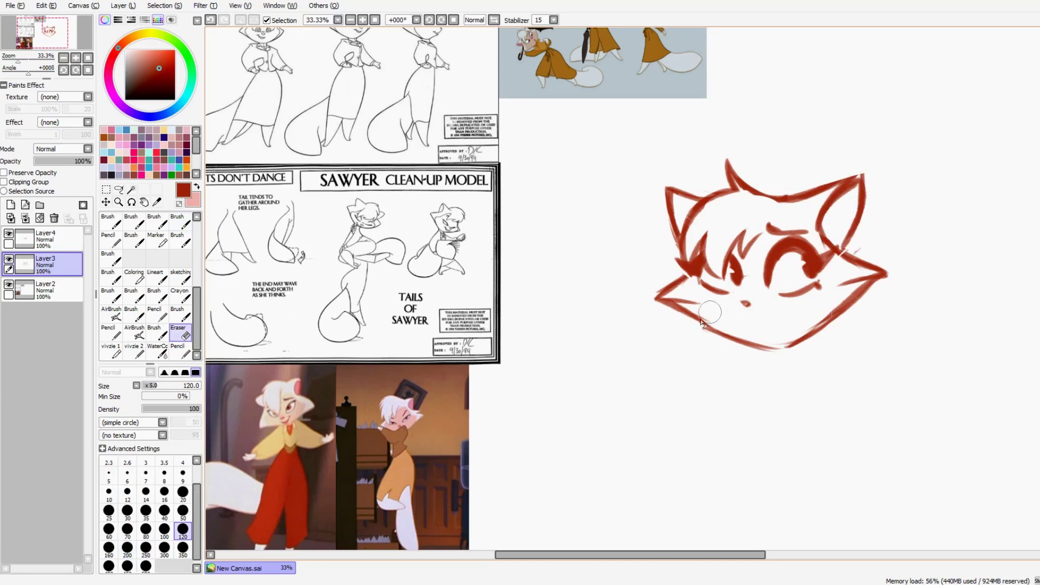
- Erase the jaw line beside the chin on the larger eye's side and redraw it with a more pointed chin
left_click_drag(783, 353, 837, 325)
key("b")
mouse_move(735, 338)
left_mouse_down()
mouse_move(772, 347)
mouse_move(833, 319)
left_mouse_up()
key("ctrl+z")
mouse_move(763, 348)
left_mouse_down()
mouse_move(838, 310)
mouse_move(764, 348)
mouse_move(831, 318)
left_mouse_up()
key("ctrl+z")
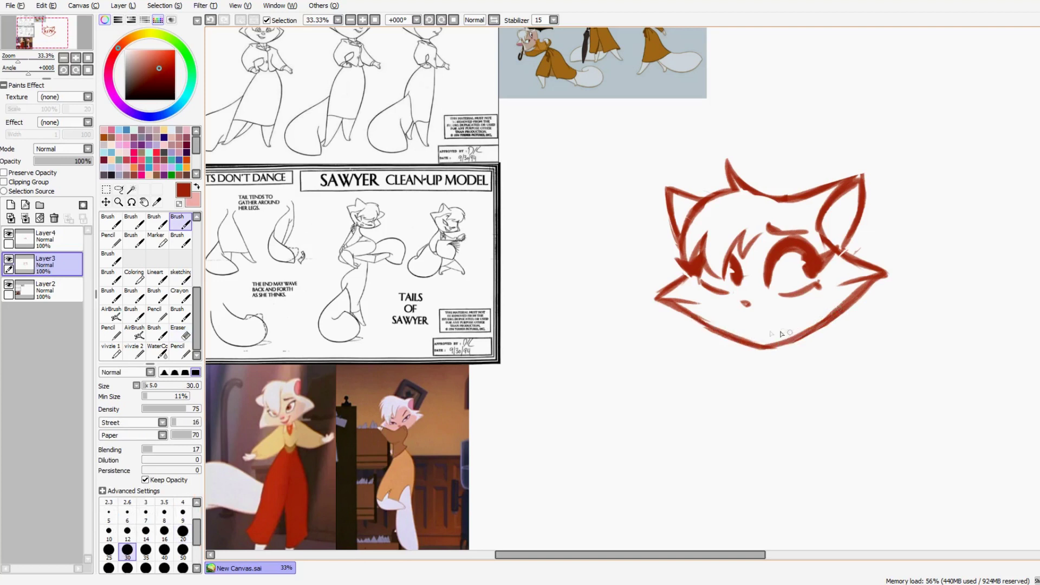
- Merge Layer4 with the eyebrow down into Layer3
key("e")
left_click(57, 238)
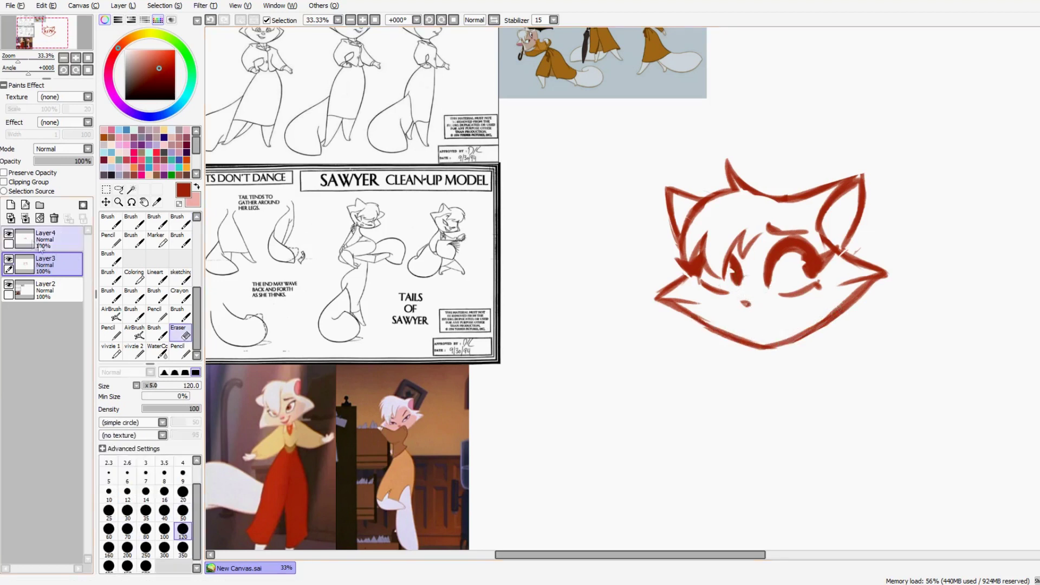
left_click(25, 217)
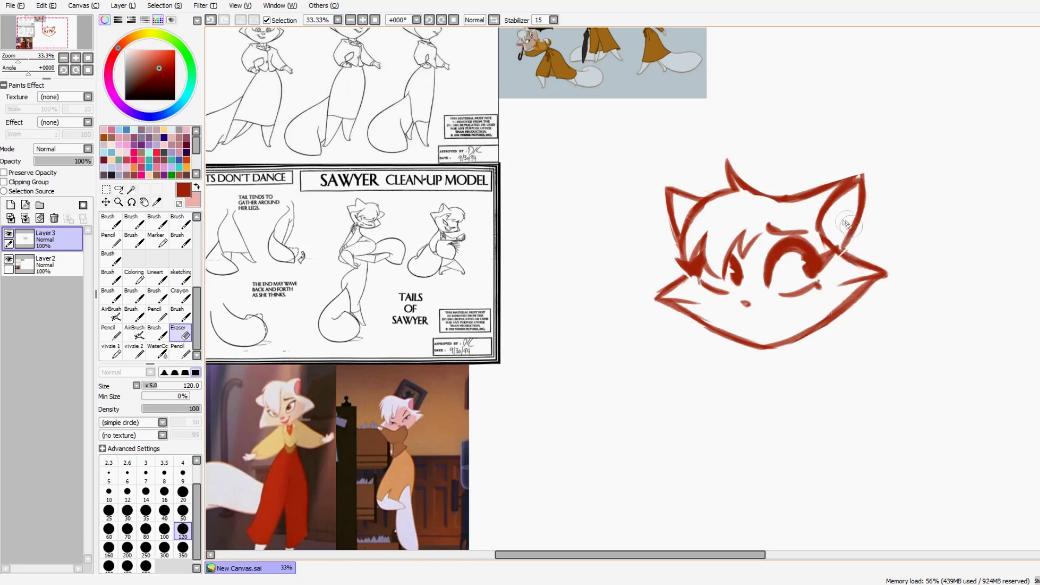
- Draw a short brow stroke across the fringe above the smaller eye and strengthen the larger ear's outer edge
key("b")
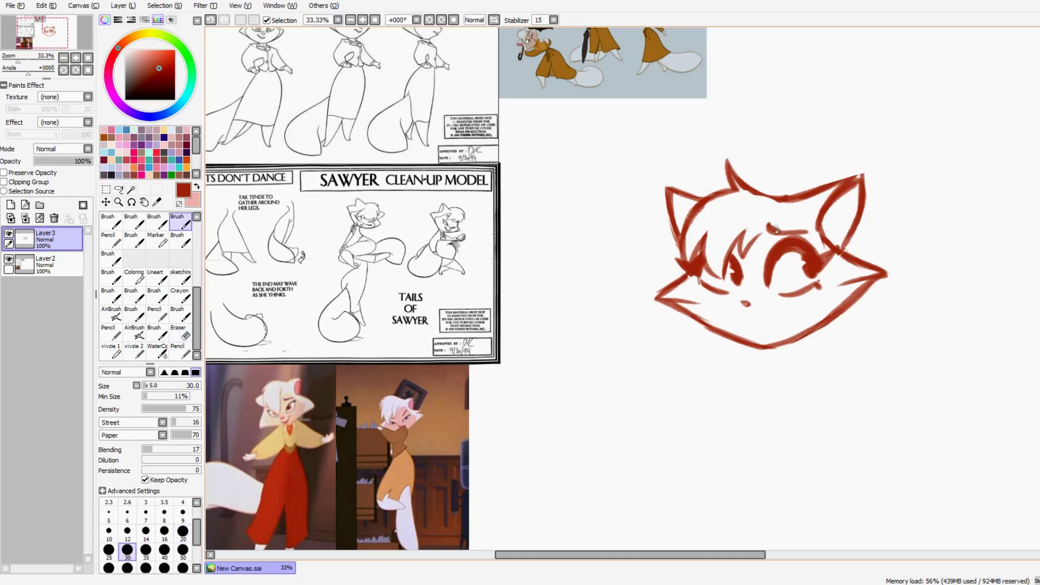
left_click_drag(747, 244, 713, 248)
key("e")
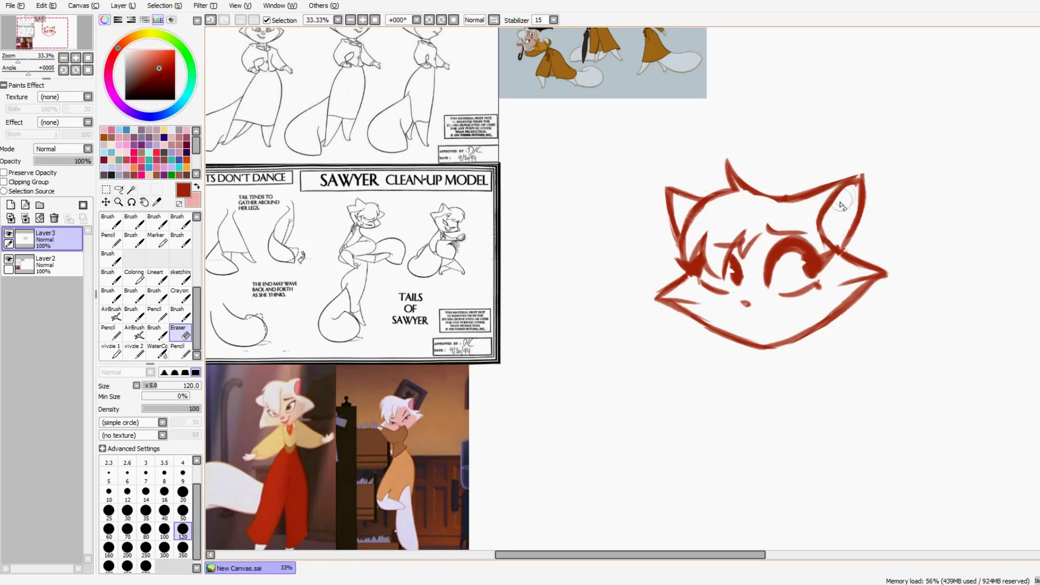
key("b")
left_click_drag(861, 177, 852, 233)
- Draw a thin curved cheek line on each side of the face and a wavy mouth below the nose
left_click_drag(832, 316, 827, 276)
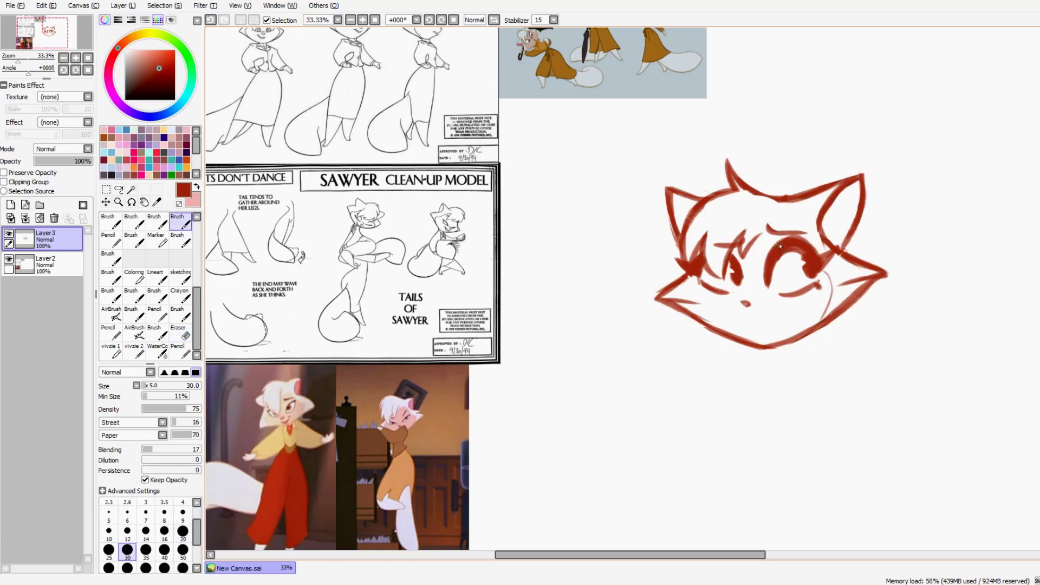
left_click_drag(699, 282, 709, 322)
mouse_move(739, 320)
left_mouse_down()
mouse_move(768, 327)
mouse_move(738, 316)
mouse_move(766, 326)
mouse_move(743, 324)
left_mouse_up()
key("ctrl+z")
key("ctrl+z")
key("ctrl+z")
key("ctrl+z")
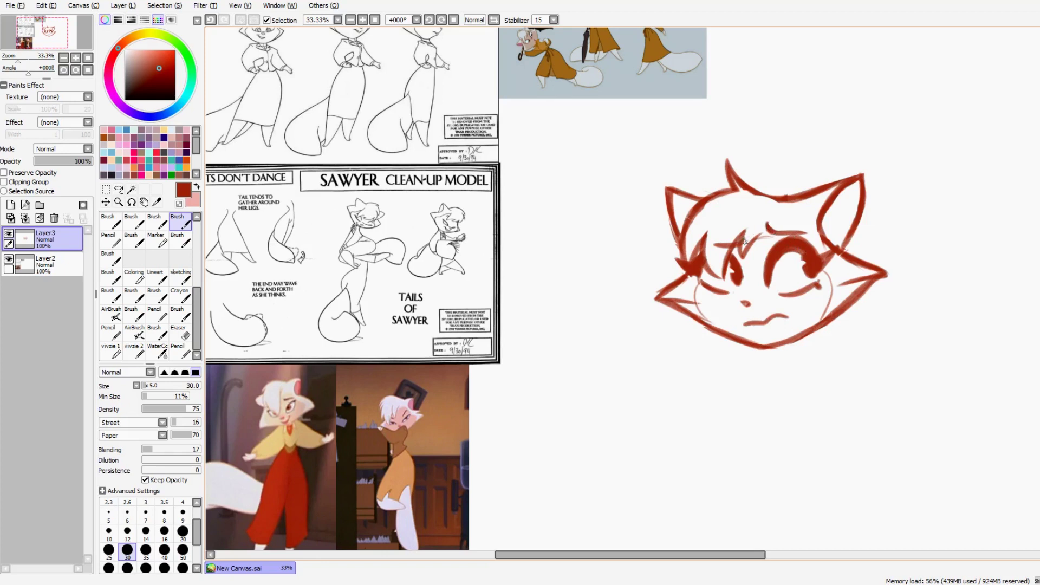
- Add a new layer above Layer3
key("ctrl+shift+n")
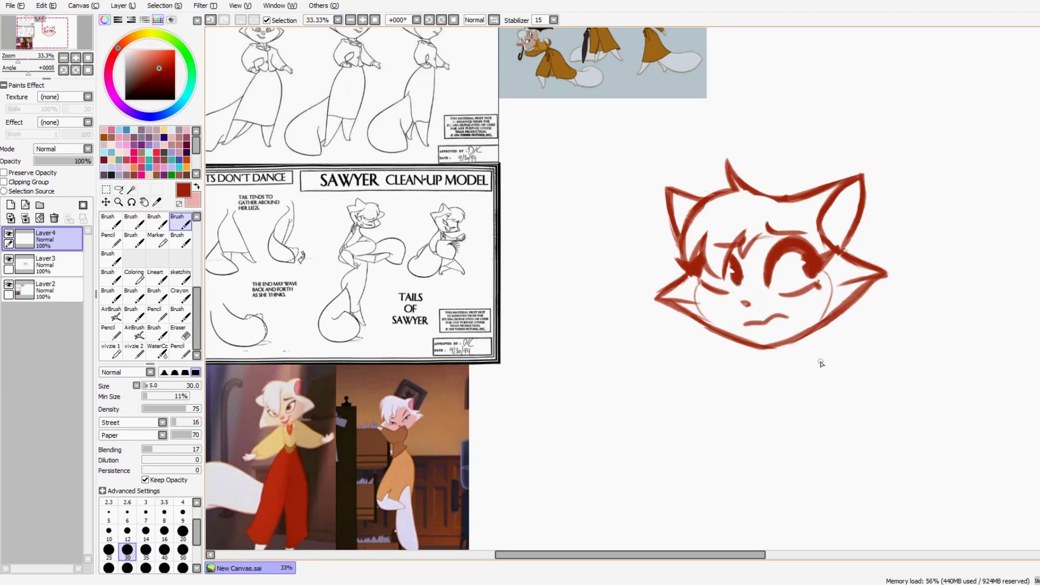
mouse_move(711, 249)
left_mouse_down()
mouse_move(728, 251)
mouse_move(703, 267)
mouse_move(726, 252)
mouse_move(706, 250)
mouse_move(701, 271)
mouse_move(739, 270)
left_mouse_up()
key("ctrl+z")
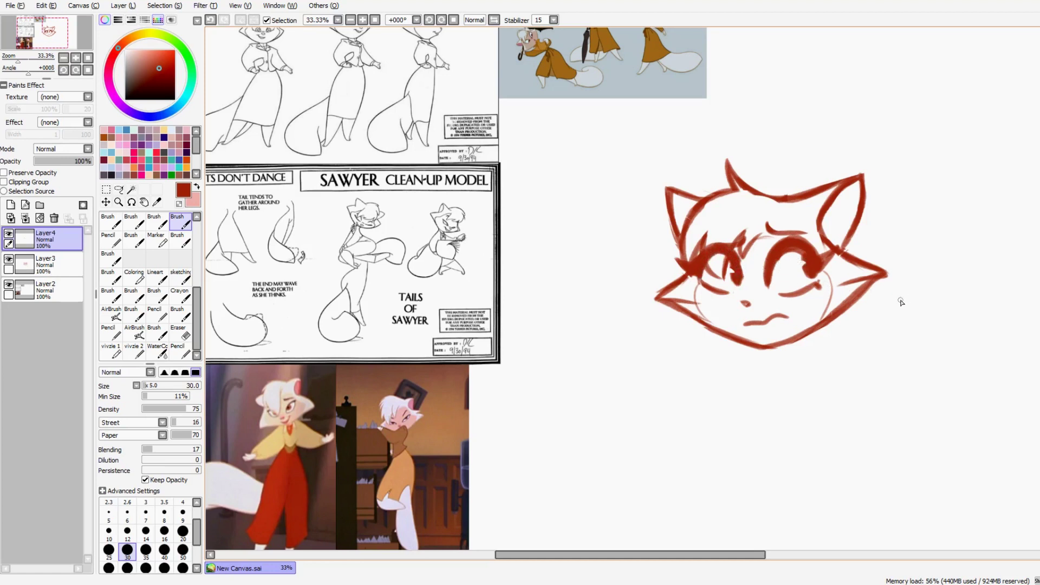
key("ctrl+z")
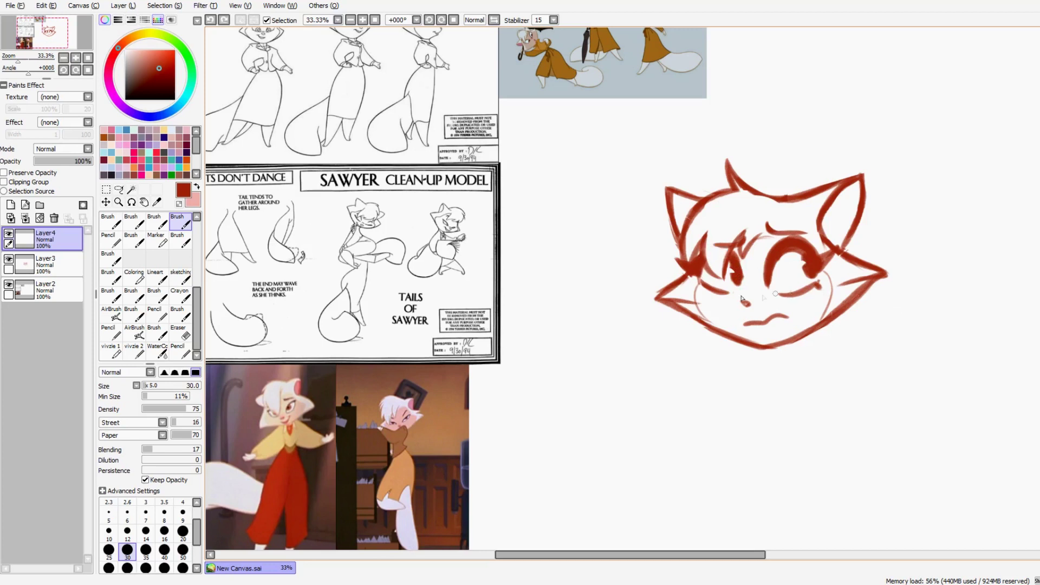
left_click_drag(719, 278, 710, 264)
key("ctrl+z")
- Draw a short neck line below the chin on the larger eye's side on Layer4
scroll(825, 344, "up", 1)
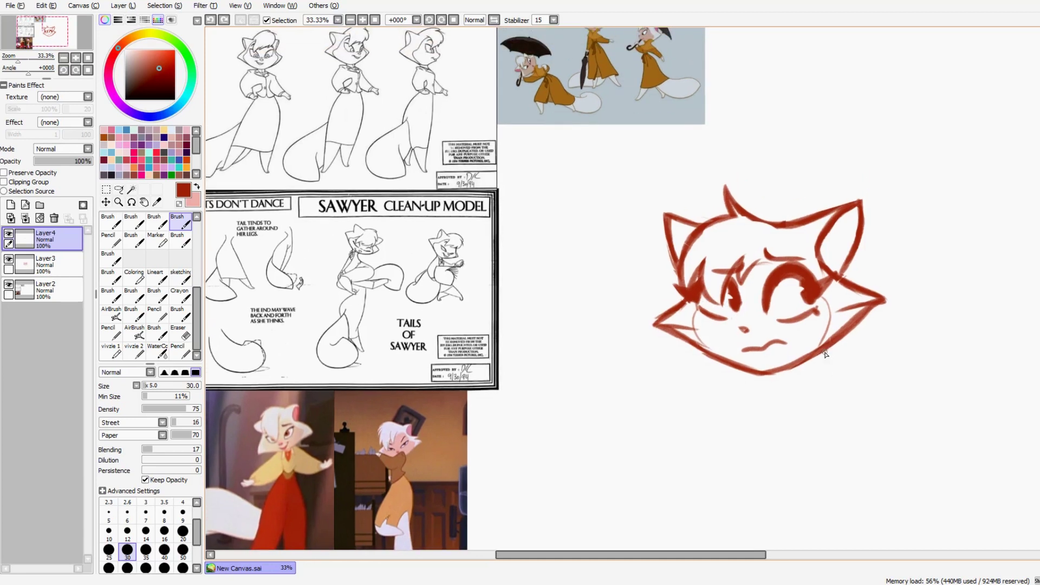
mouse_move(825, 353)
left_mouse_down()
mouse_move(818, 378)
mouse_move(821, 357)
left_mouse_up()
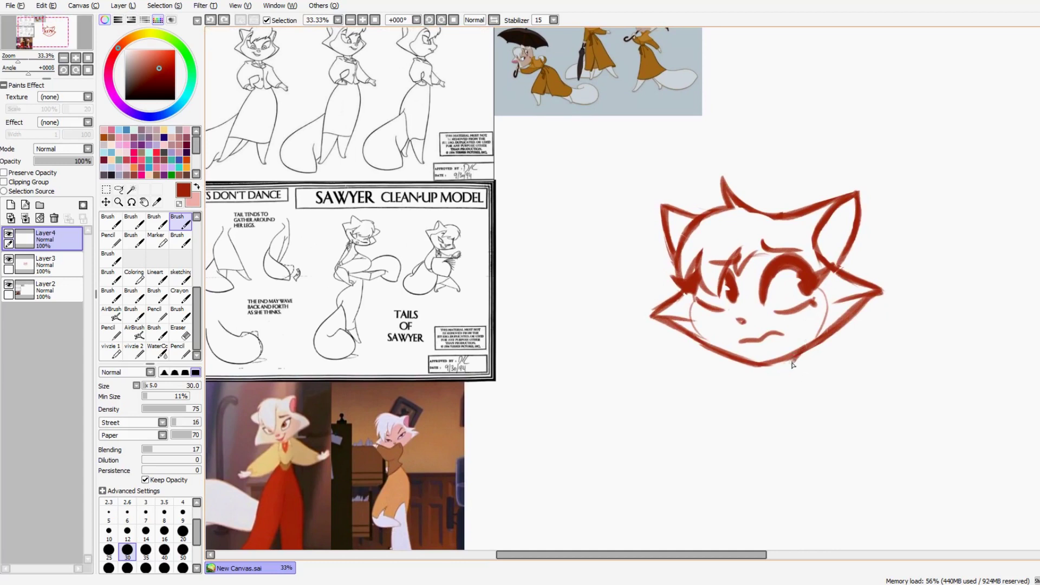
mouse_move(776, 378)
left_mouse_down()
mouse_move(827, 368)
mouse_move(702, 373)
mouse_move(817, 368)
left_mouse_up()
key("ctrl+z")
key("ctrl+z")
key("ctrl+z")
key("ctrl+z")
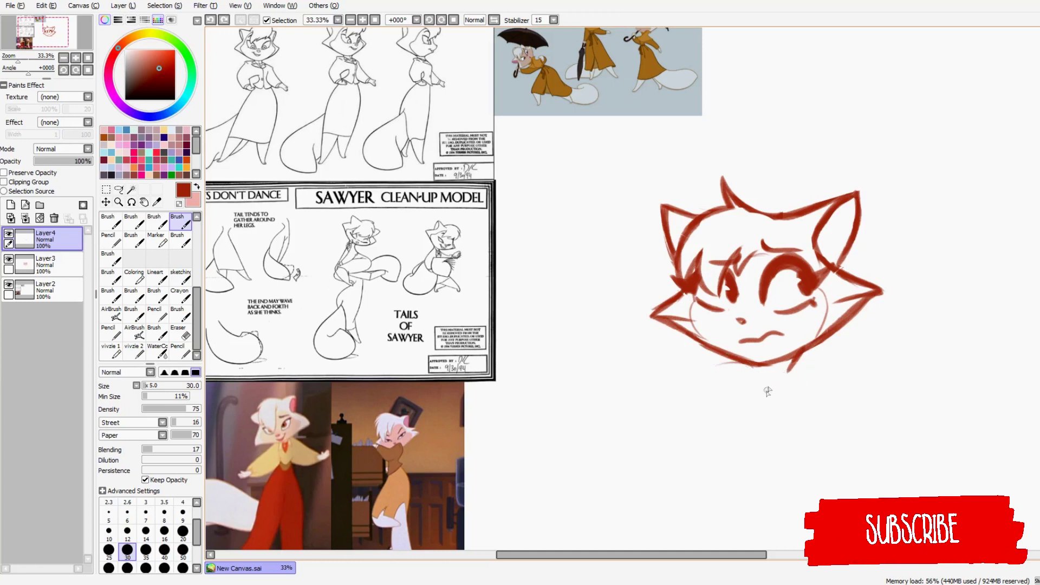
- Draw the V-shaped collar opening and the tops of both shoulders below the chin on Layer4
left_click_drag(767, 390, 822, 376)
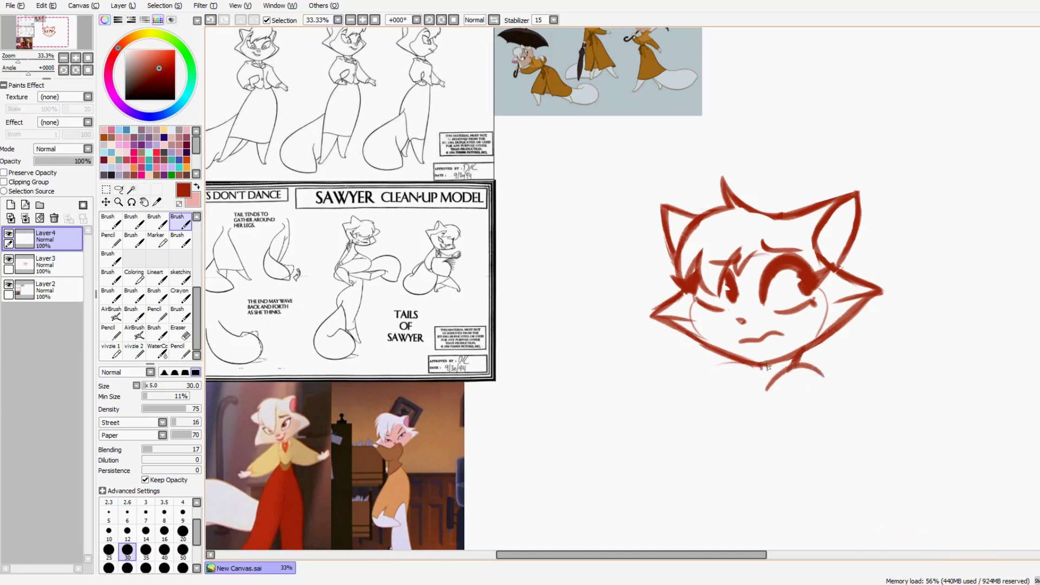
left_click_drag(747, 363, 729, 383)
left_click_drag(773, 366, 768, 376)
key("ctrl+z")
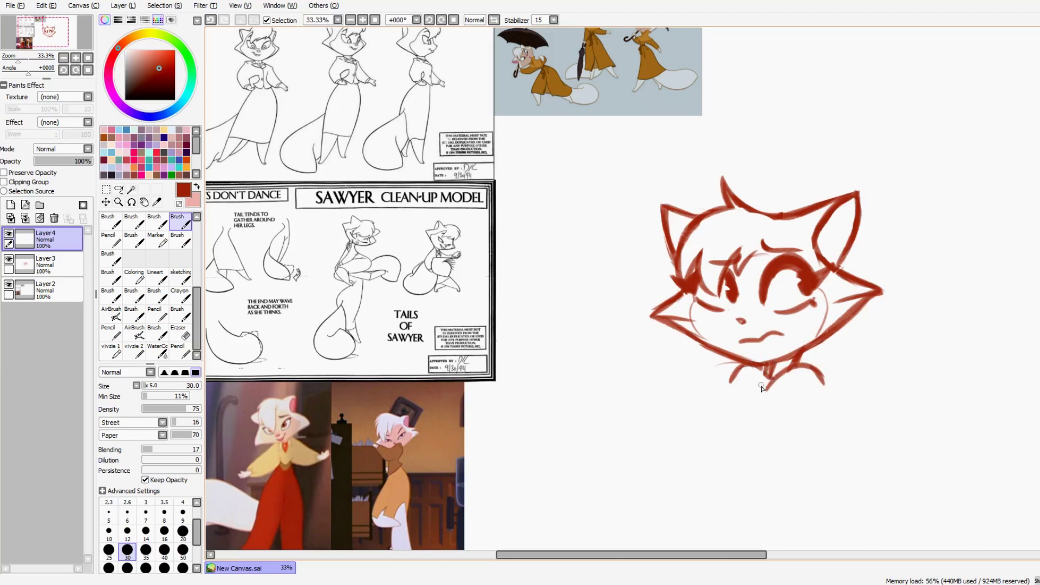
mouse_move(763, 382)
left_mouse_down()
mouse_move(770, 389)
mouse_move(757, 386)
mouse_move(756, 409)
left_mouse_up()
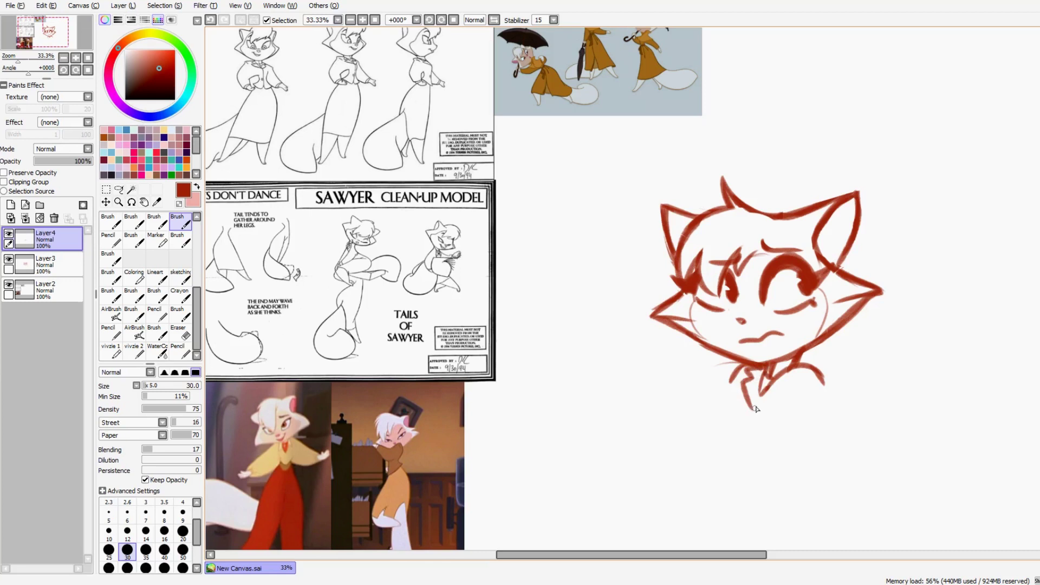
key("ctrl+z")
- Draw the jacket lapels, the outer arm lines and the short lines separating the arms from the chest
mouse_move(786, 370)
left_mouse_down()
mouse_move(752, 415)
mouse_move(759, 391)
mouse_move(753, 412)
mouse_move(833, 415)
left_mouse_up()
key("ctrl+z")
mouse_move(819, 374)
left_mouse_down()
mouse_move(827, 409)
mouse_move(801, 424)
left_mouse_up()
left_click_drag(736, 382, 728, 434)
key("ctrl+z")
key("ctrl+z")
mouse_move(741, 369)
left_mouse_down()
mouse_move(723, 409)
mouse_move(731, 436)
mouse_move(734, 407)
mouse_move(732, 434)
left_mouse_up()
key("ctrl+z")
left_click_drag(824, 389, 838, 429)
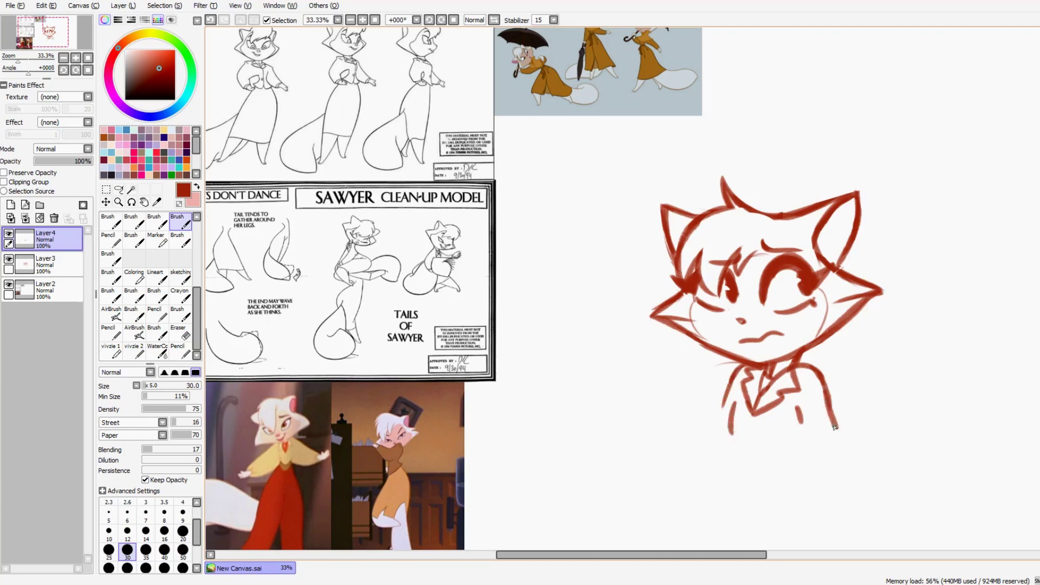
- Erase the nose on Layer3 and redraw it as a small outlined triangle
key("e")
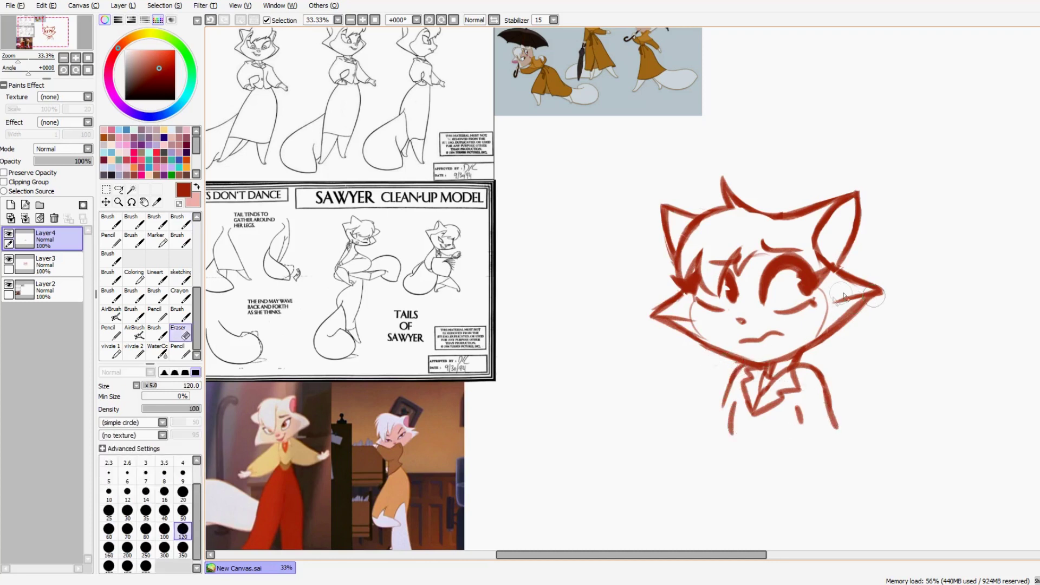
left_click(45, 263)
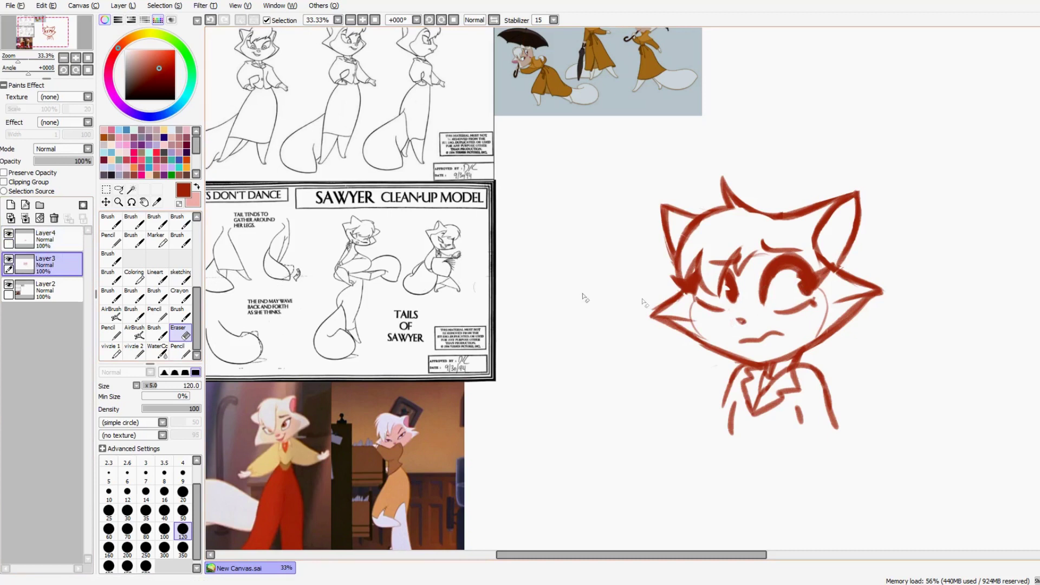
key("b")
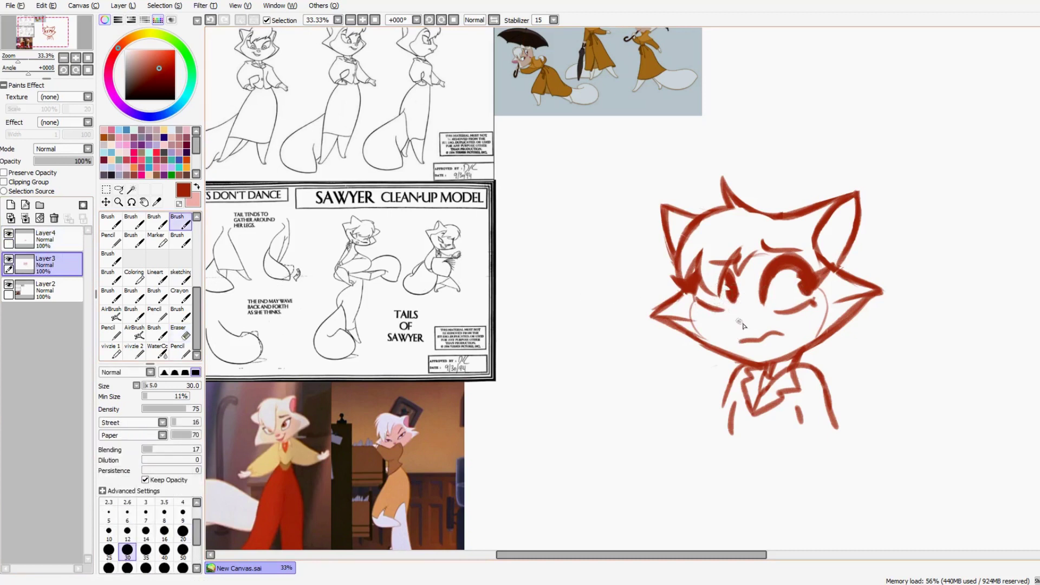
key("ctrl+z")
left_click(743, 320)
- Erase part of the larger eye's pupil on Layer3 and repaint its shape
key("e")
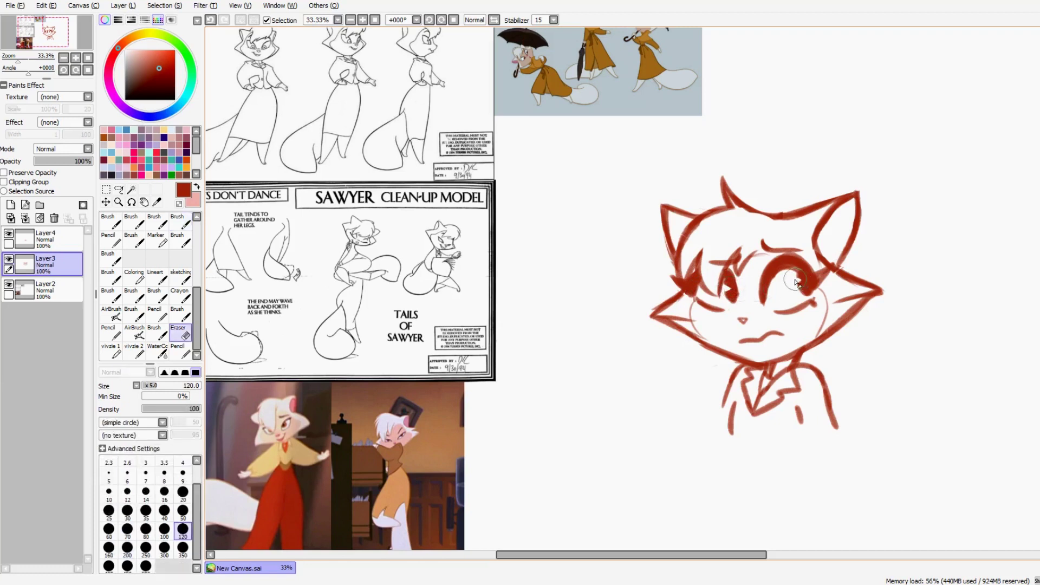
key("b")
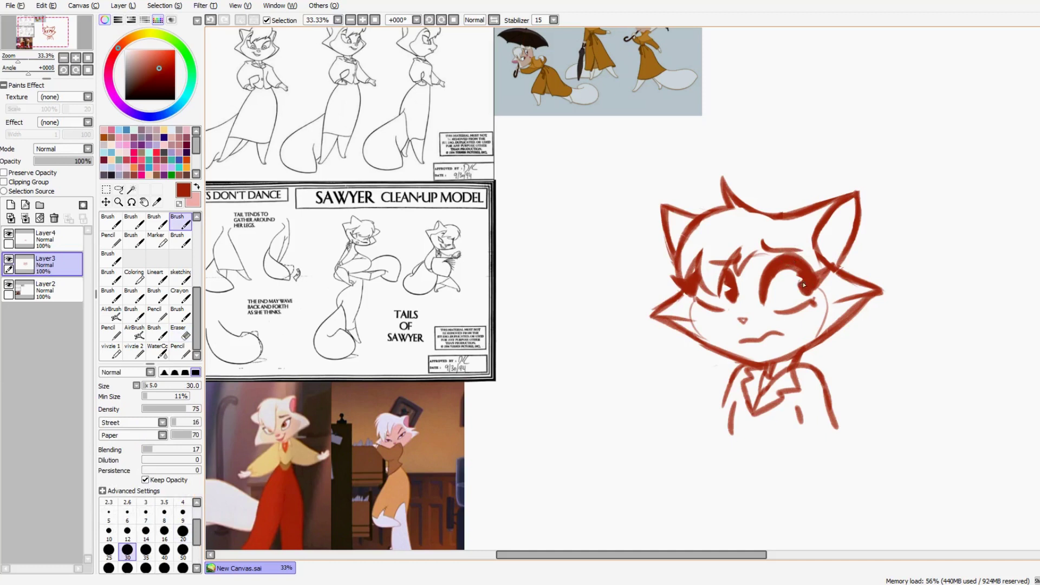
key("ctrl+z")
left_click_drag(803, 284, 800, 277)
- Lasso the shoulders and collar, merge Layer4 into Layer3, and stretch the selected part slightly wider
key("l")
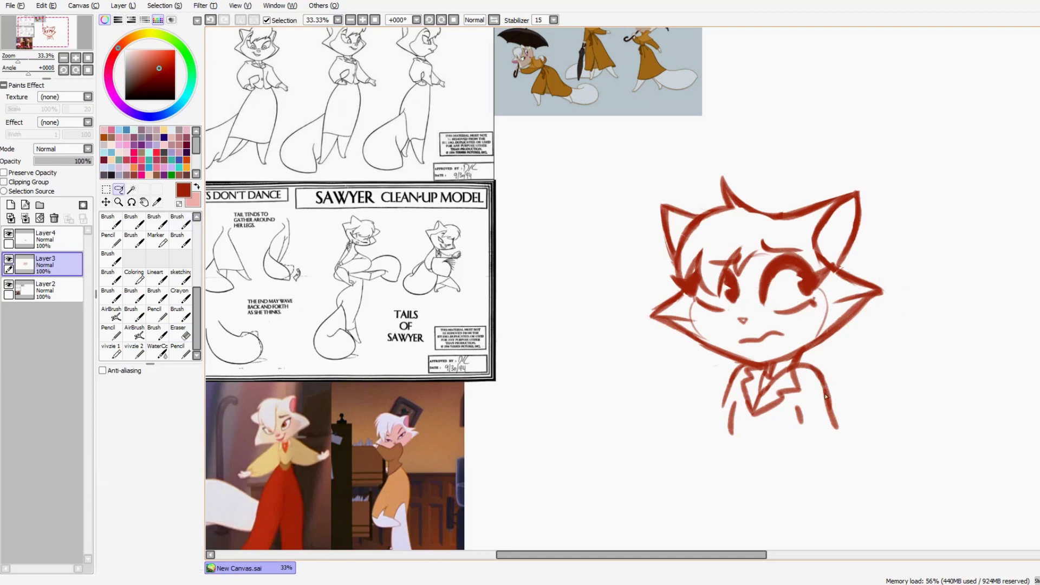
mouse_move(822, 455)
left_mouse_down()
mouse_move(855, 382)
mouse_move(813, 355)
left_mouse_up()
mouse_move(735, 364)
left_mouse_down()
mouse_move(778, 463)
mouse_move(767, 433)
left_mouse_up()
key("ctrl+t")
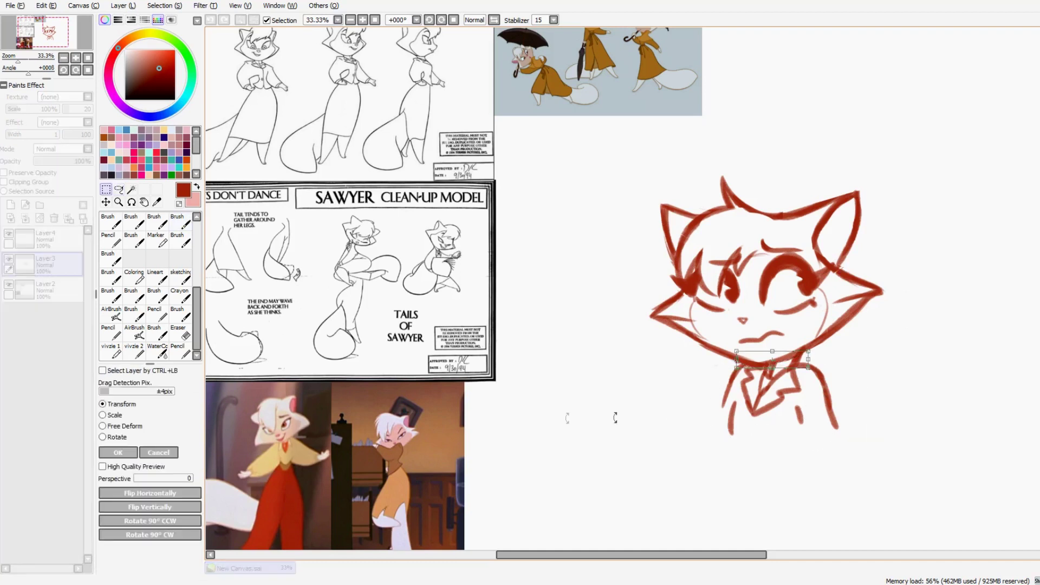
left_click(158, 453)
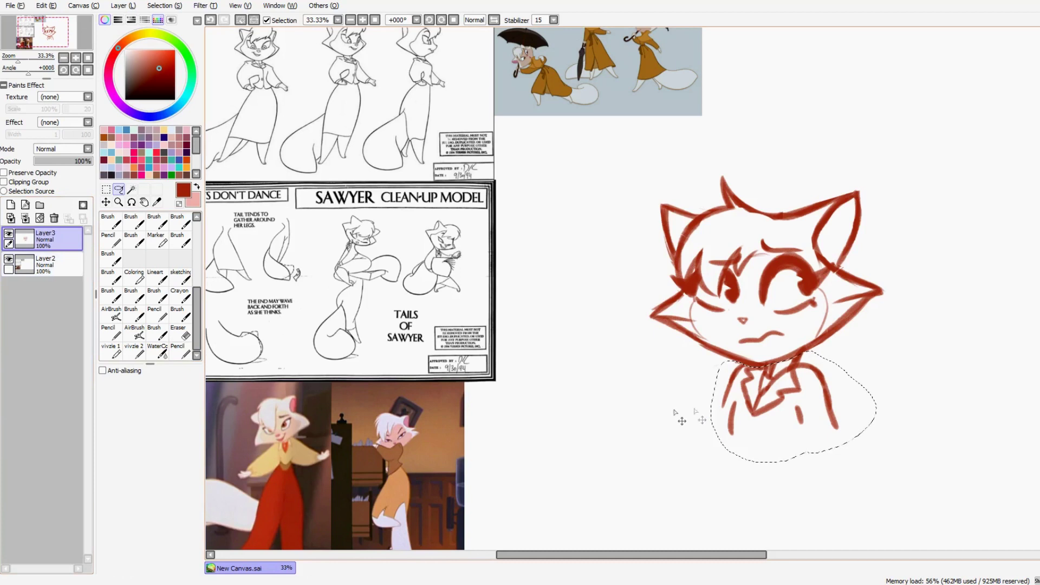
key("ctrl+t")
mouse_move(840, 435)
left_mouse_down()
mouse_move(845, 442)
mouse_move(818, 422)
left_mouse_up()
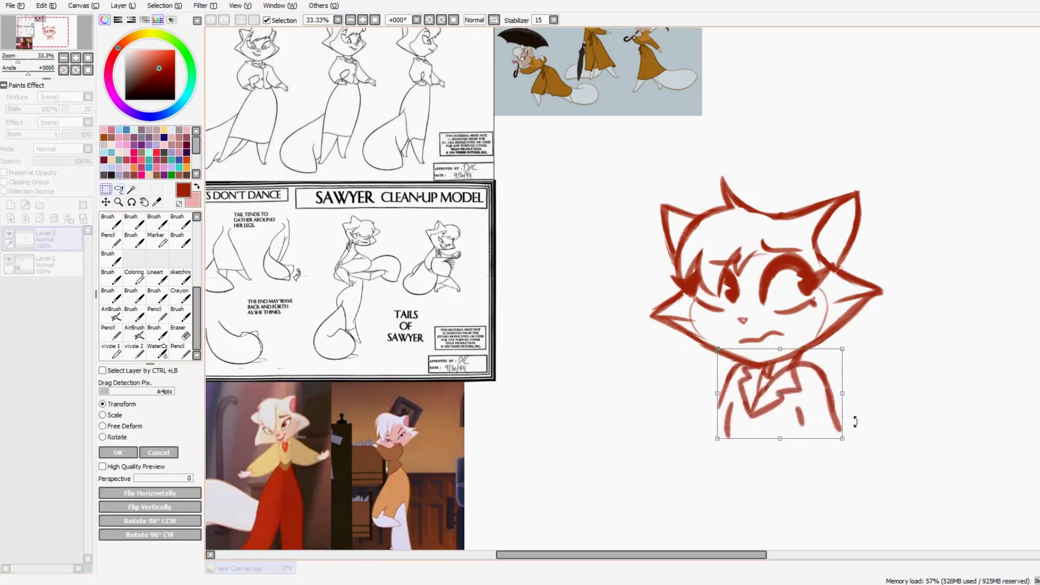
key("Return")
key("e")
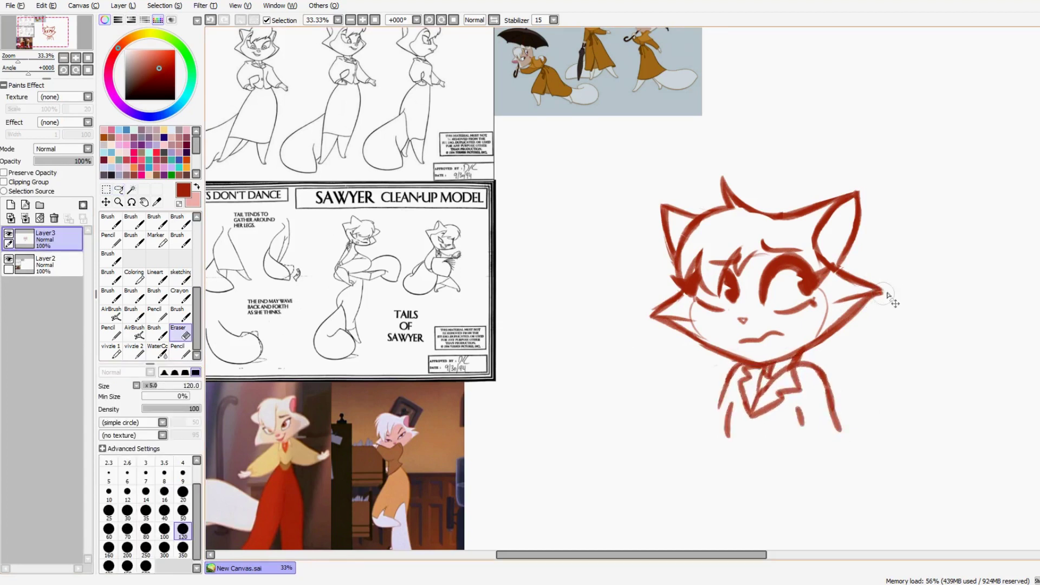